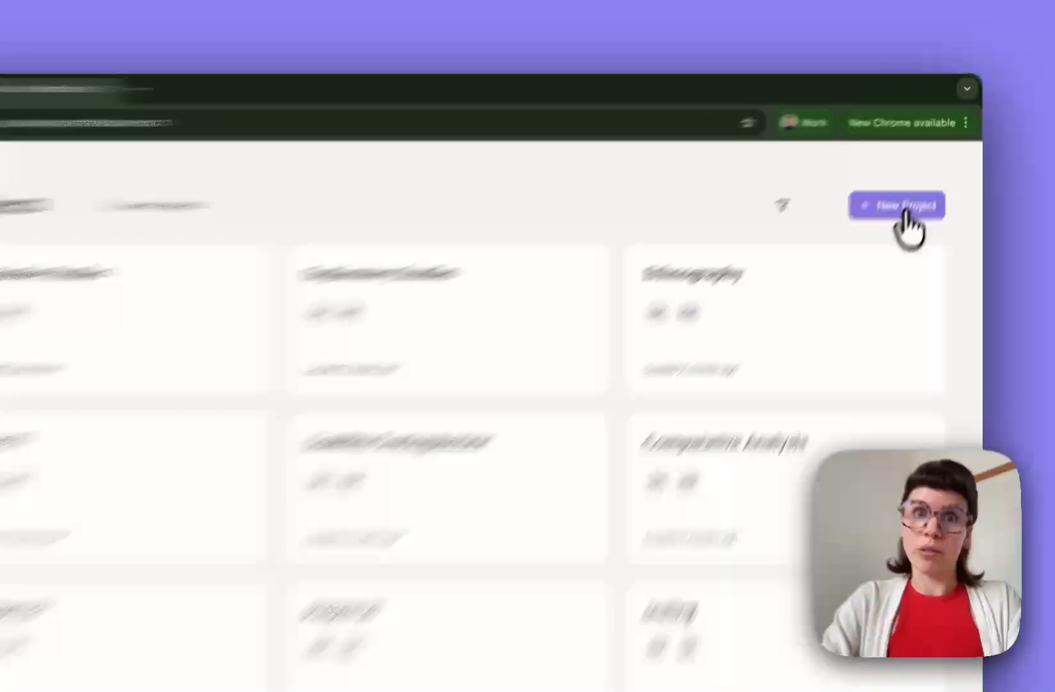
- Create a project named Multi-concepts, open it, and bring up the new-study templates
{"action": "left_click", "coordinate": [915, 190]}
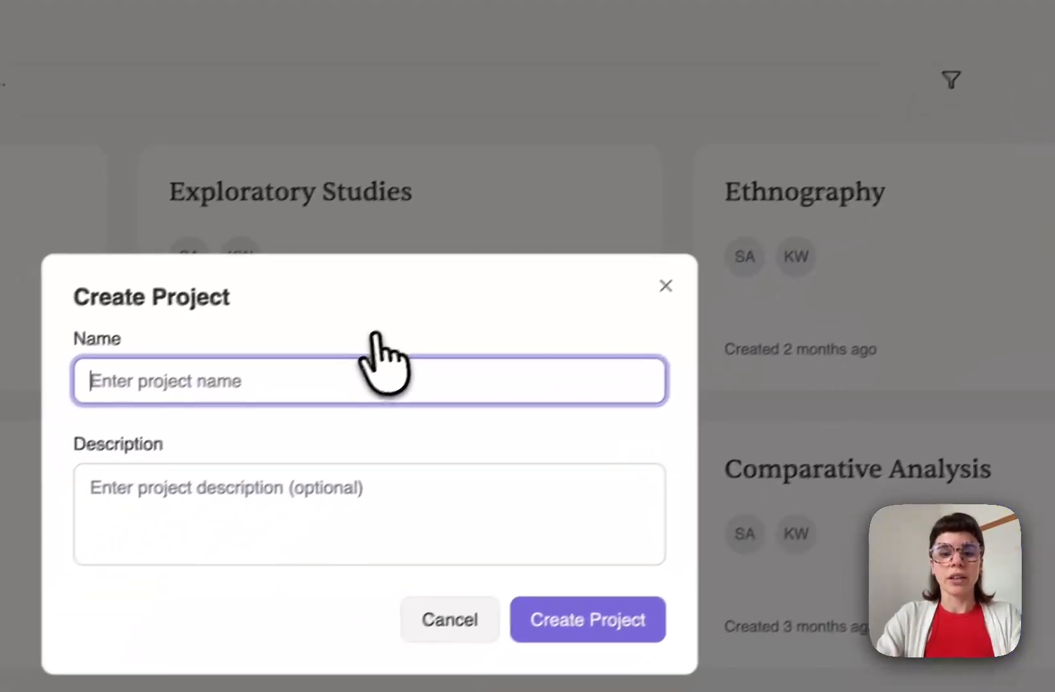
{"action": "type", "text": "Multi"}
{"action": "key", "text": "Down"}
{"action": "key", "text": "Return"}
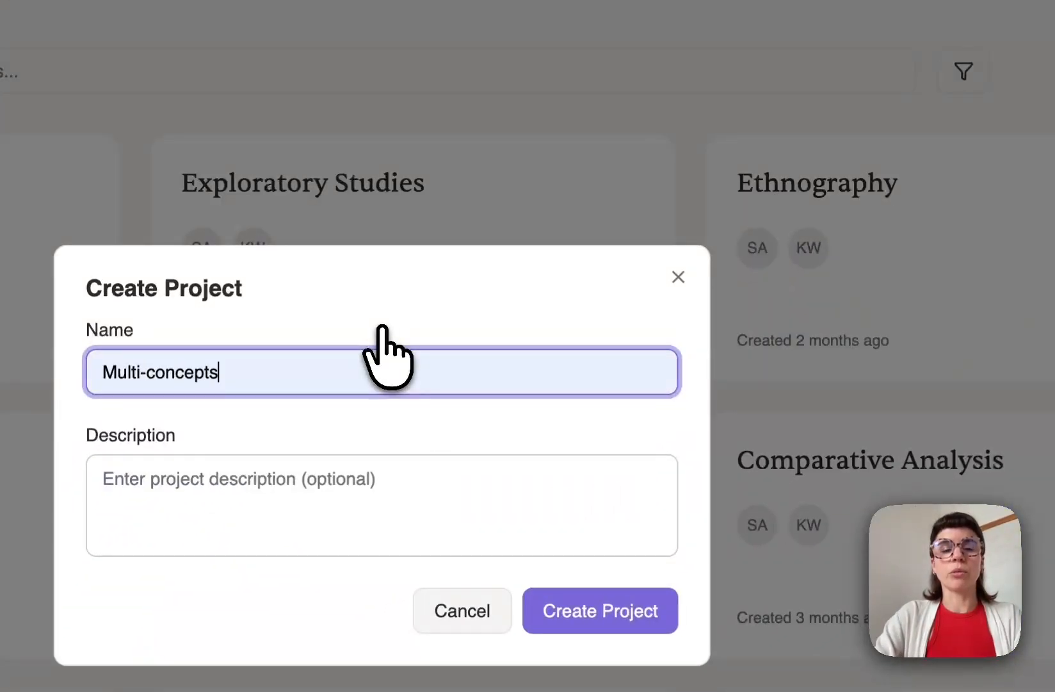
{"action": "left_click", "coordinate": [630, 522]}
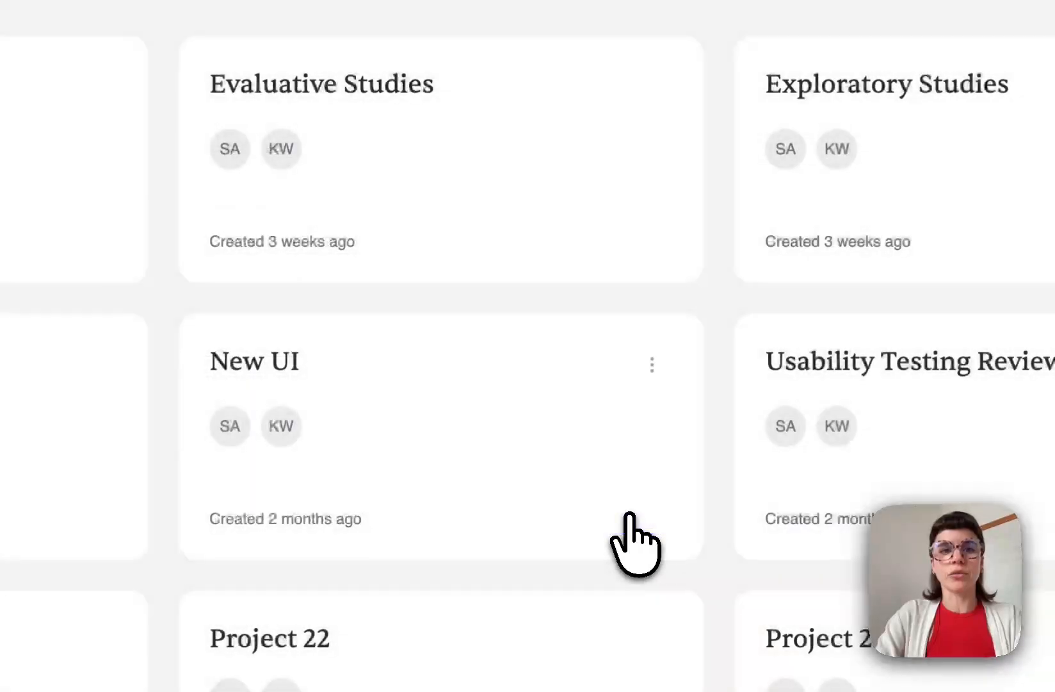
{"action": "left_click", "coordinate": [372, 382]}
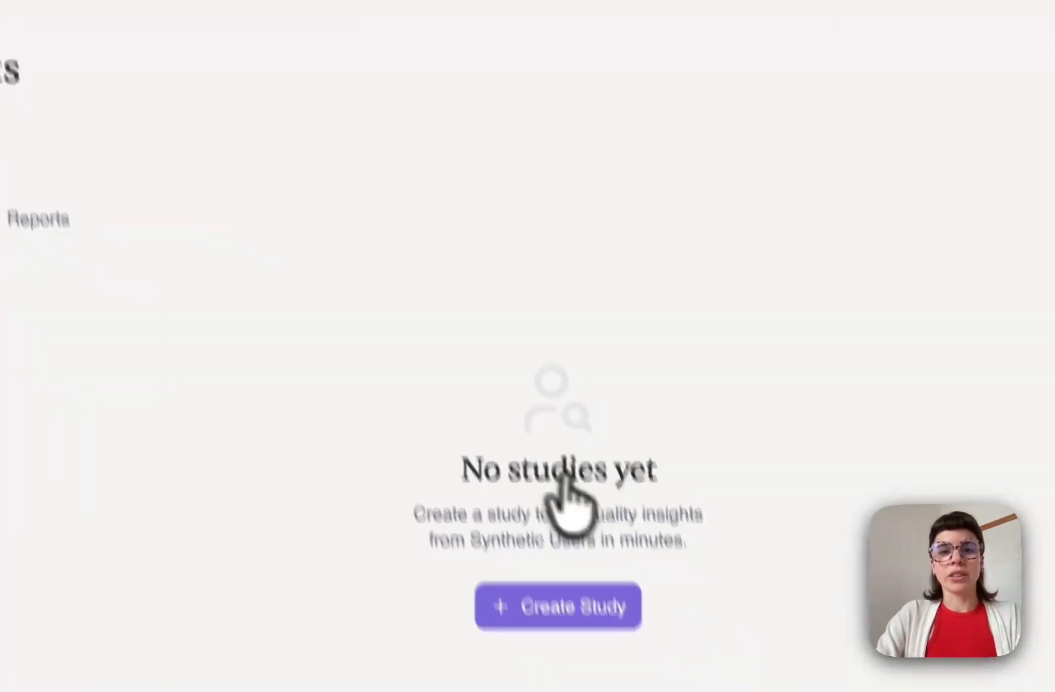
{"action": "left_click", "coordinate": [558, 400]}
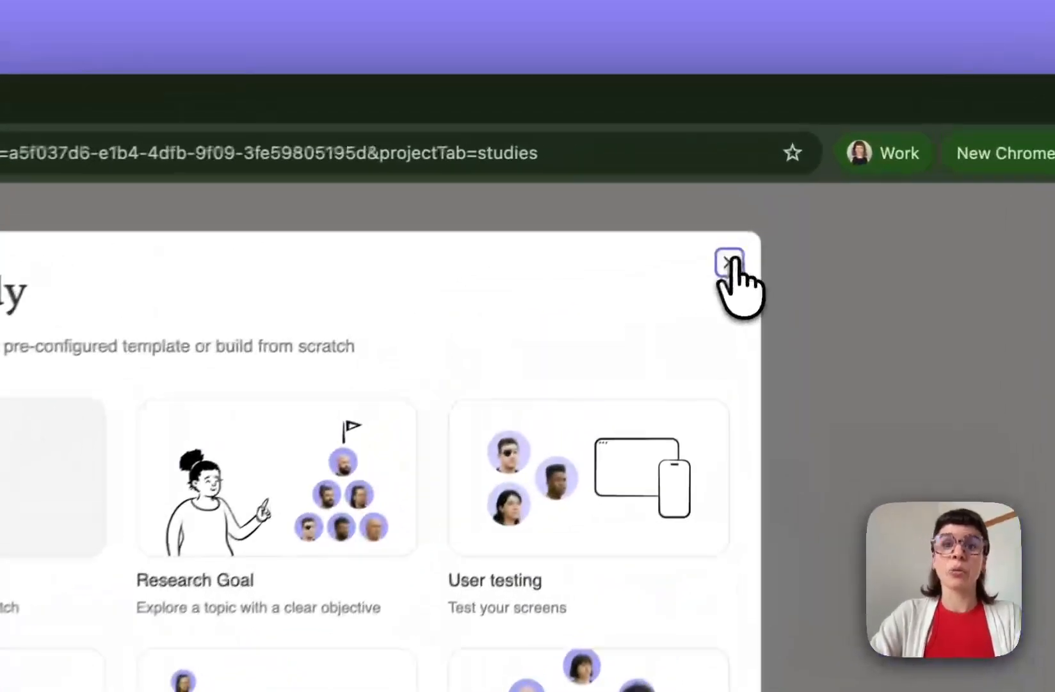
- Start an Untitled study from the Concept Testing template
{"action": "left_click", "coordinate": [758, 169]}
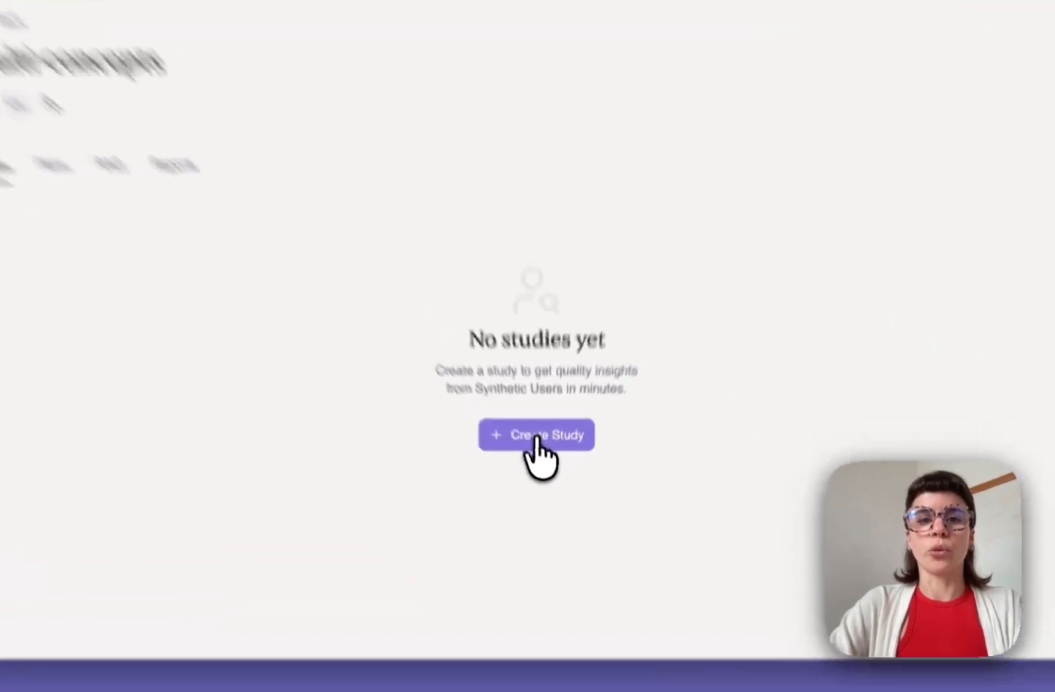
{"action": "left_click", "coordinate": [537, 436]}
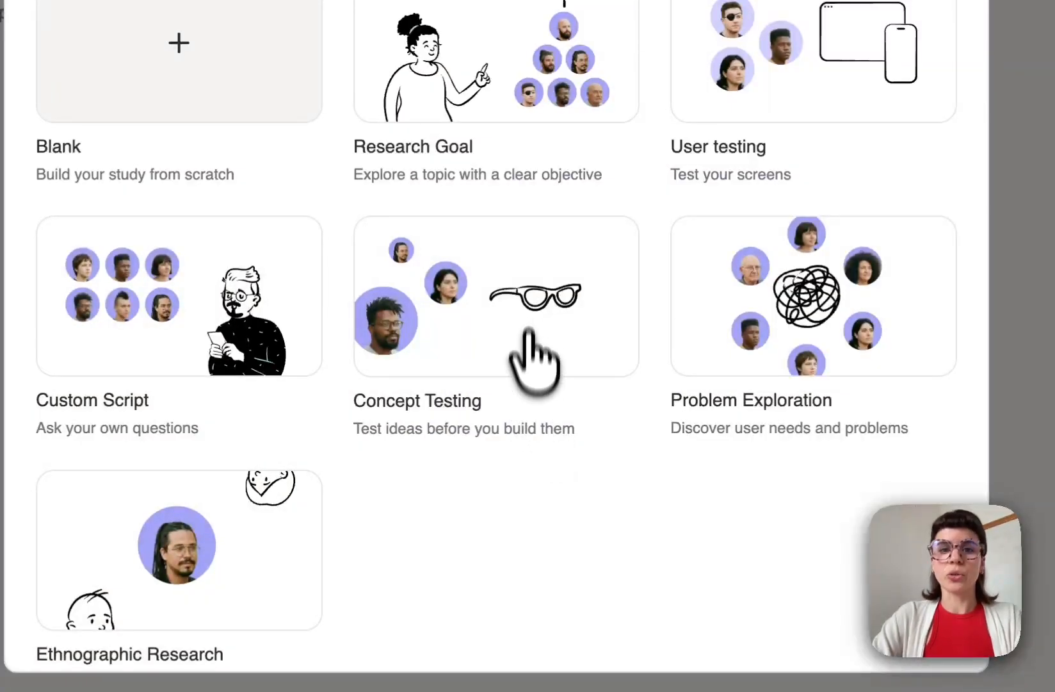
{"action": "left_click", "coordinate": [529, 289]}
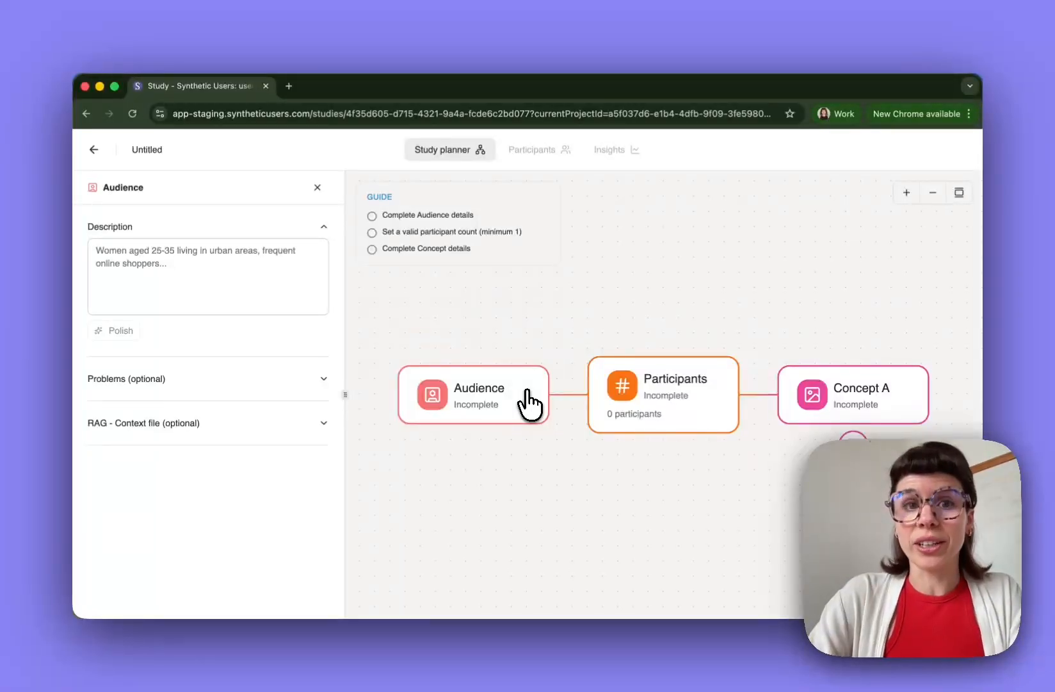
- Describe the audience as style-conscious teenagers in London and accept the polished 13–19 description
{"action": "left_click", "coordinate": [284, 285]}
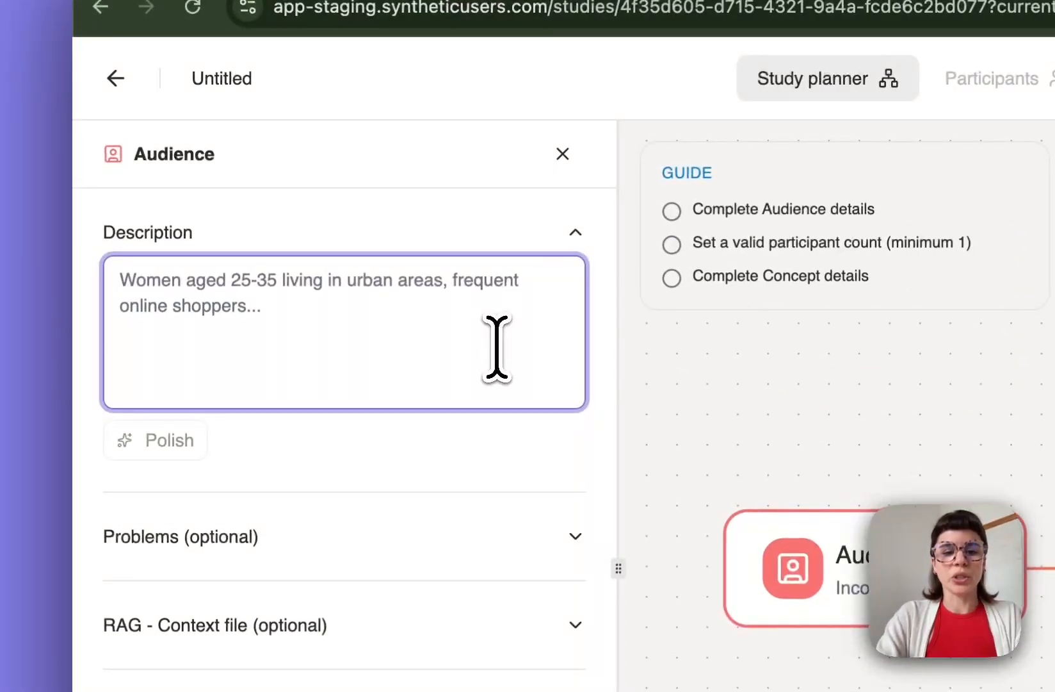
{"action": "type", "text": "style-cons"}
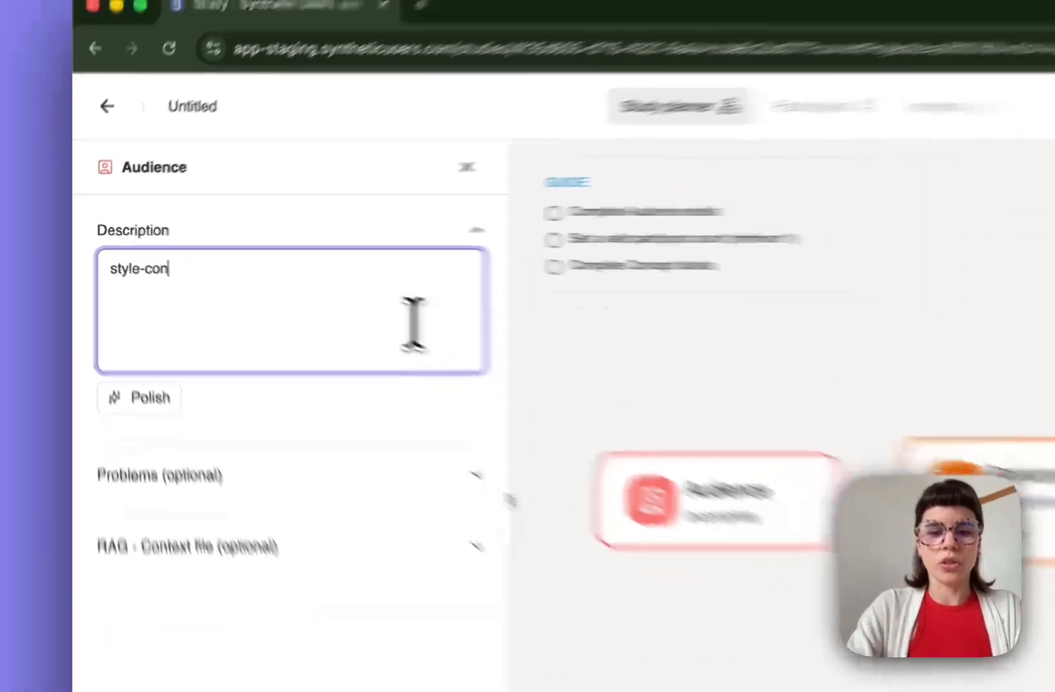
{"action": "type", "text": "c"}
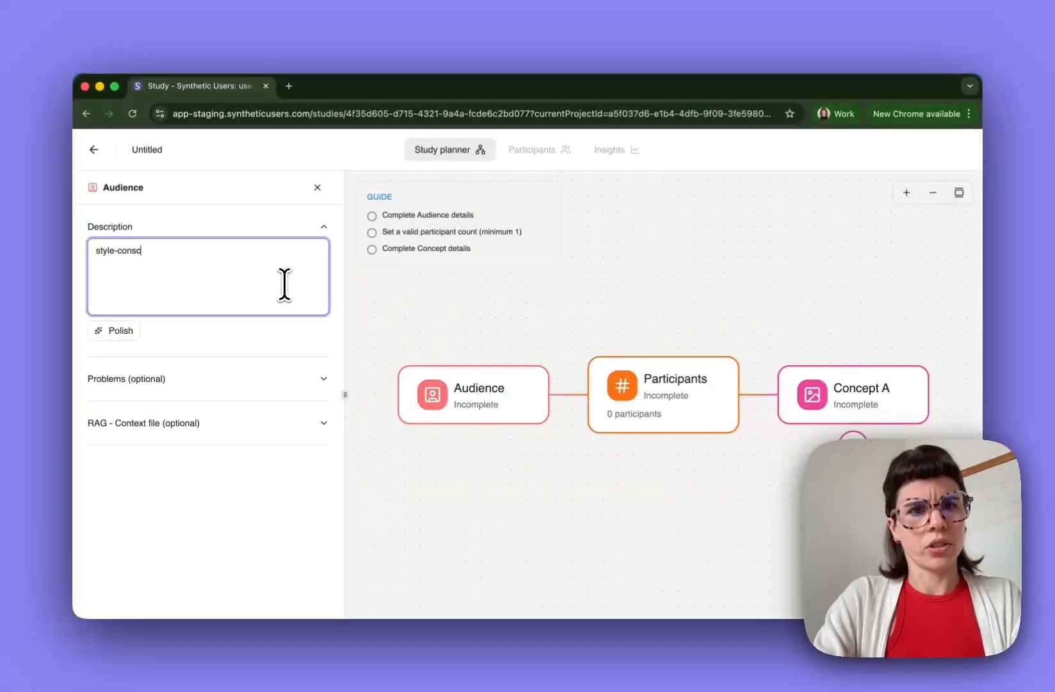
{"action": "type", "text": "ious "}
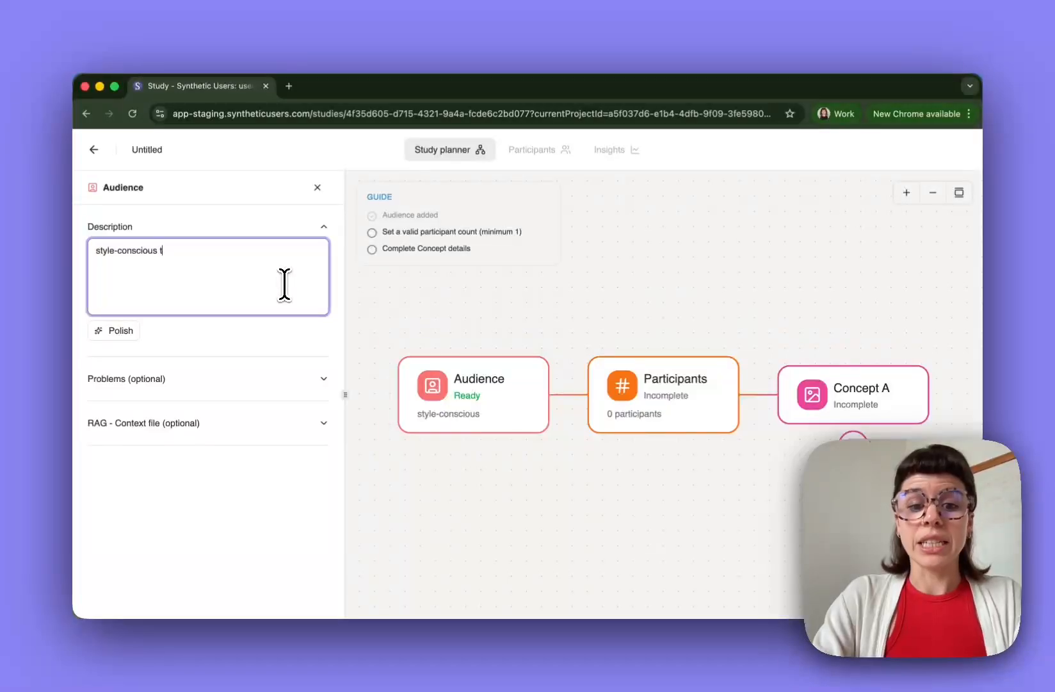
{"action": "type", "text": "teenagers in "}
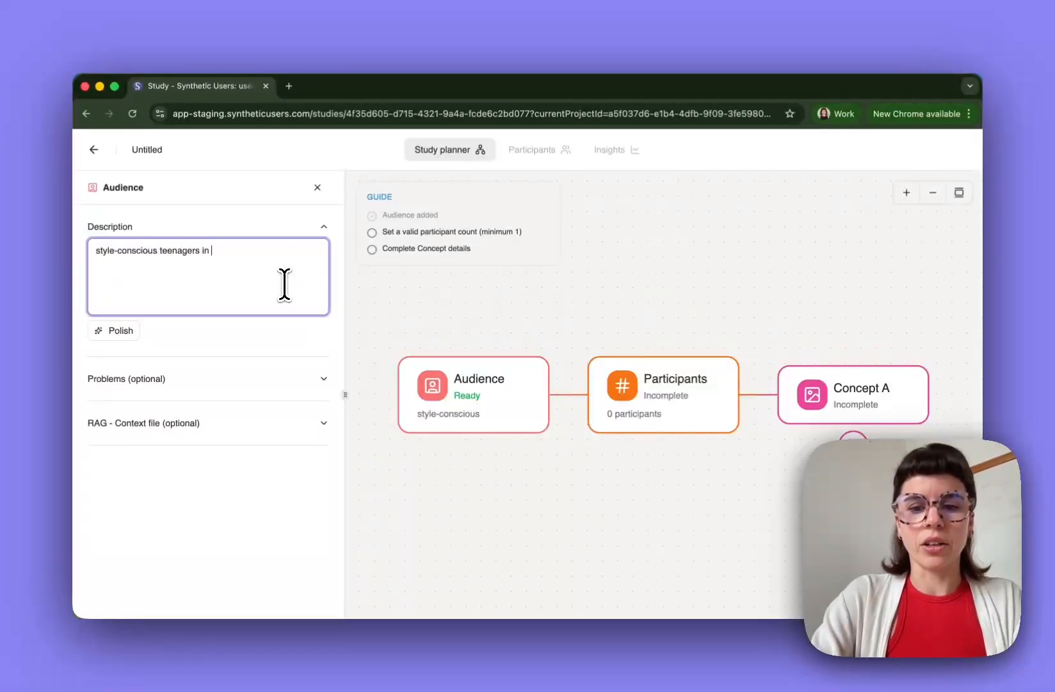
{"action": "type", "text": "London"}
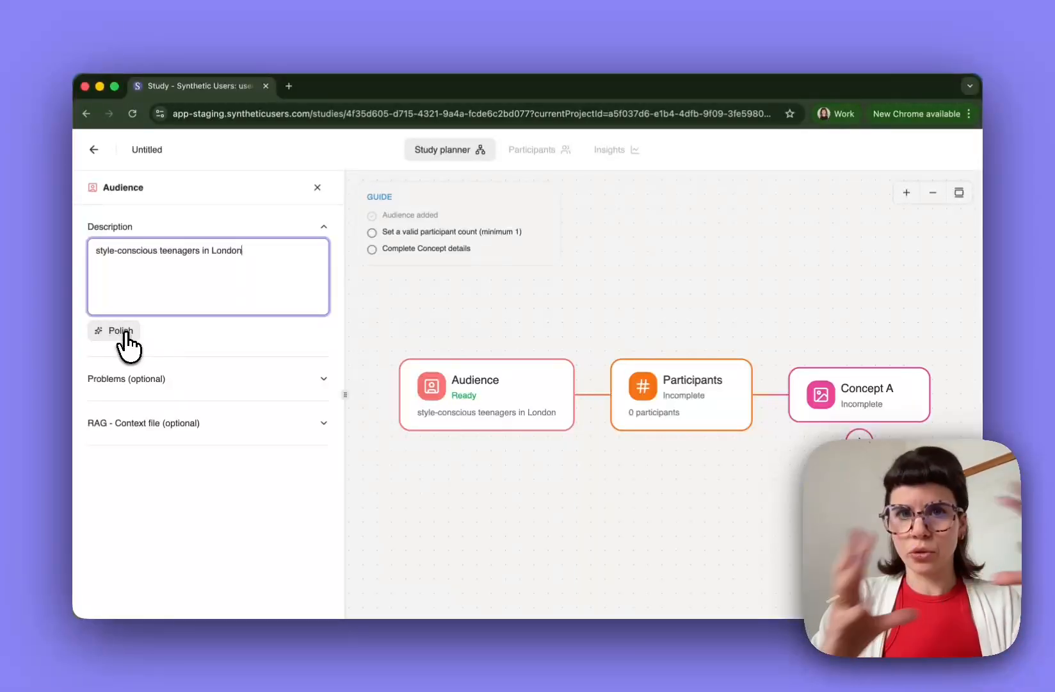
{"action": "left_click", "coordinate": [126, 333]}
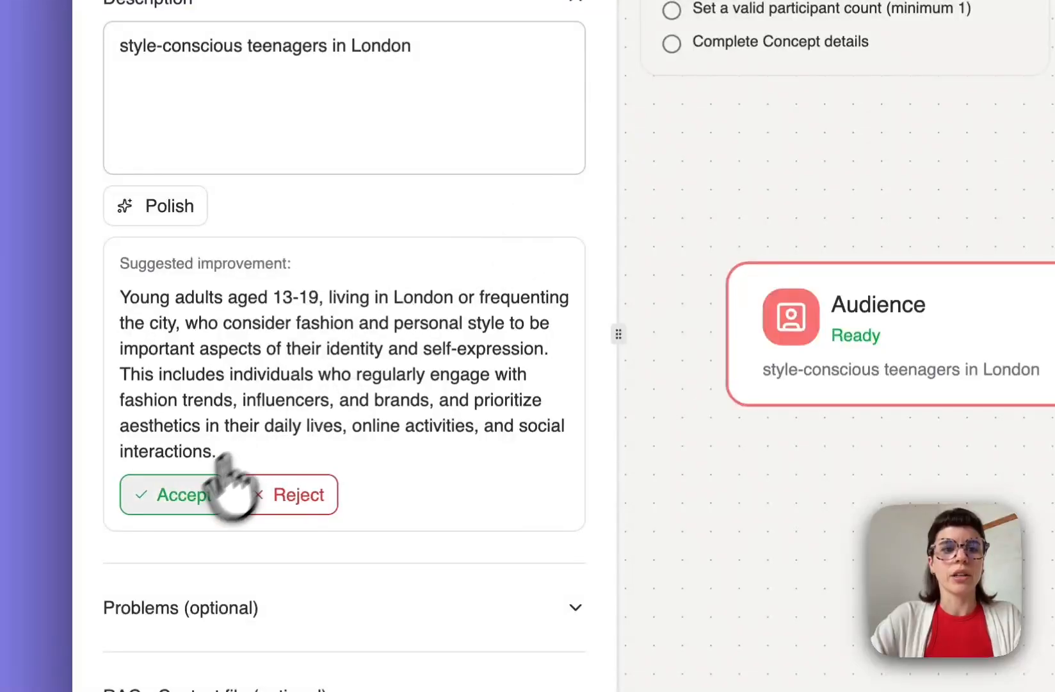
{"action": "left_click", "coordinate": [171, 495]}
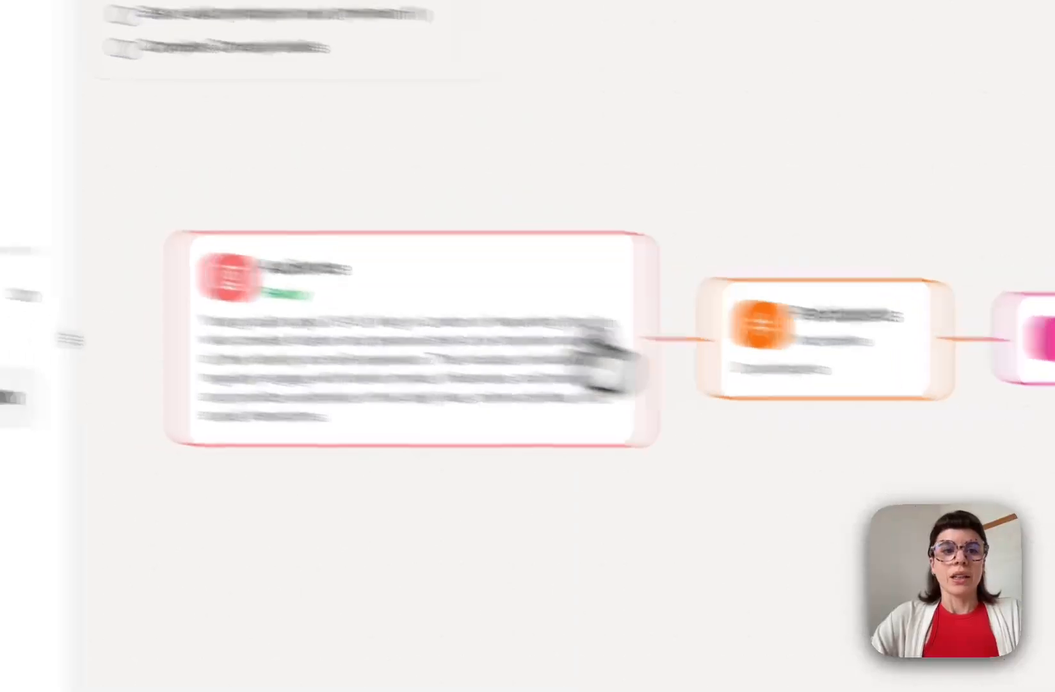
- Keep the Participants step at 5 synthetic users and close its settings
{"action": "left_click", "coordinate": [735, 378]}
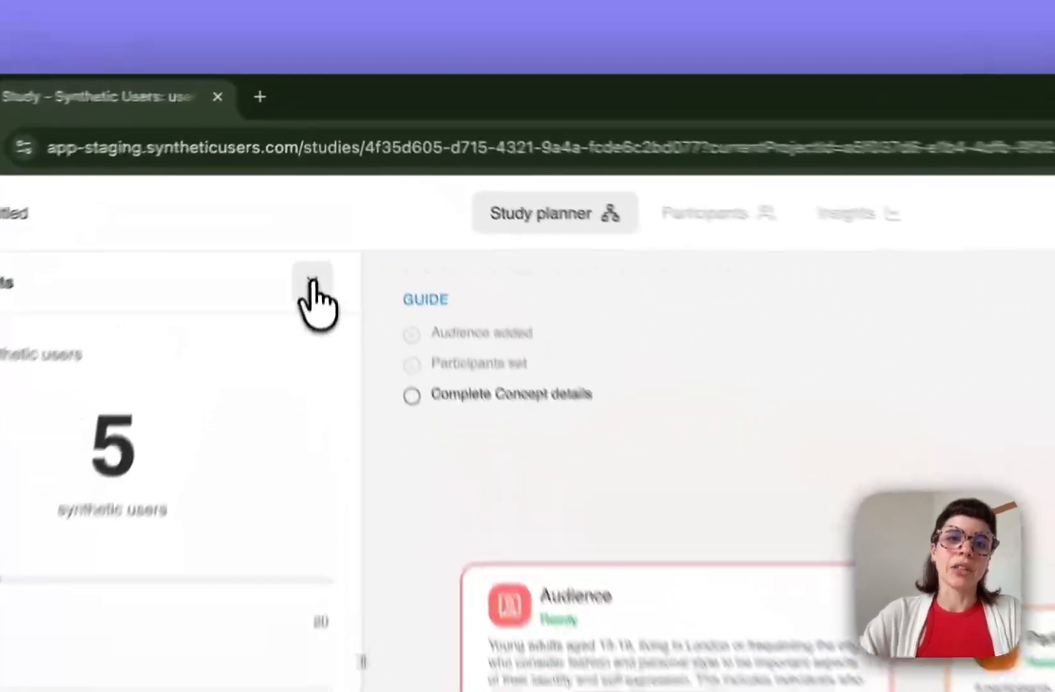
{"action": "left_click", "coordinate": [317, 187]}
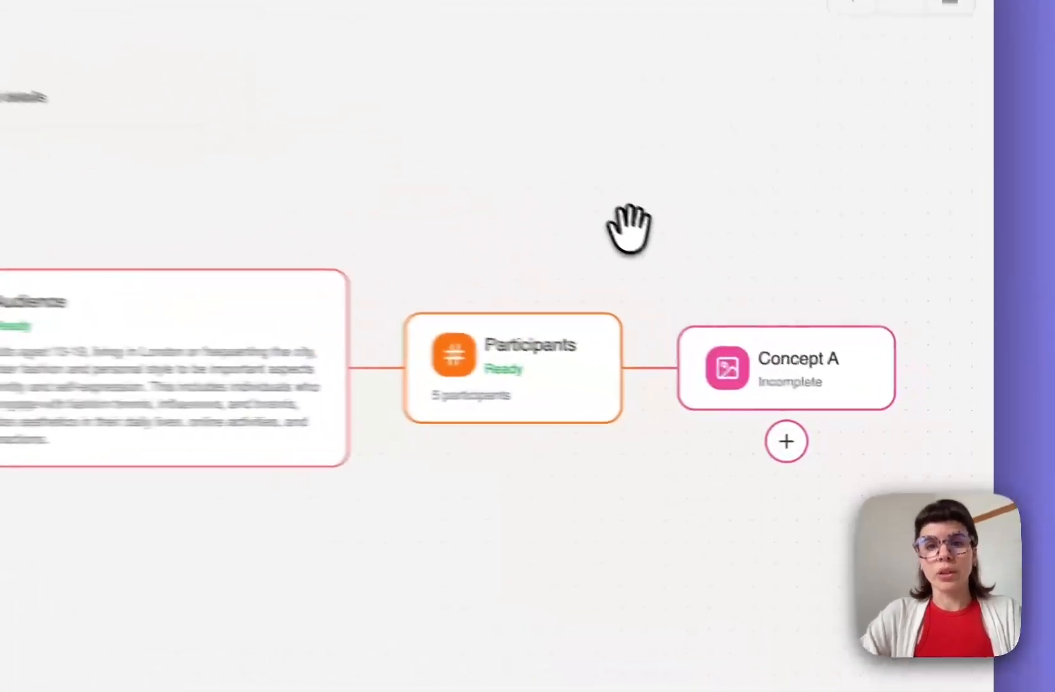
- Add a new concept below Concept A to reach the Comparative vs One at a time choice
{"action": "left_click_drag", "start_coordinate": [779, 330], "coordinate": [688, 310]}
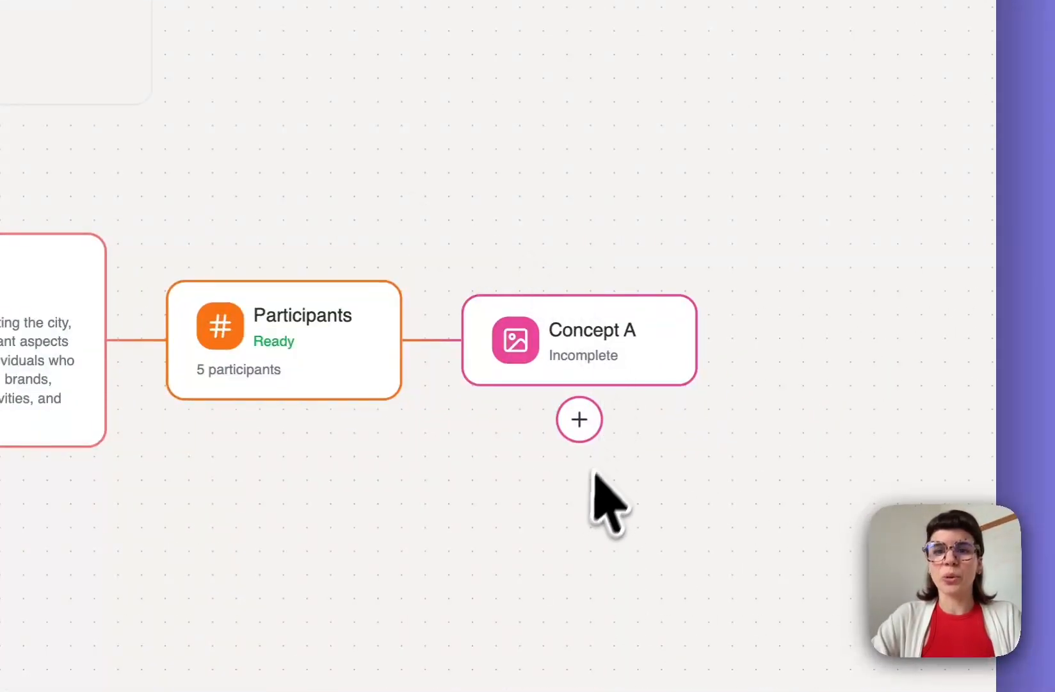
{"action": "left_click", "coordinate": [579, 420]}
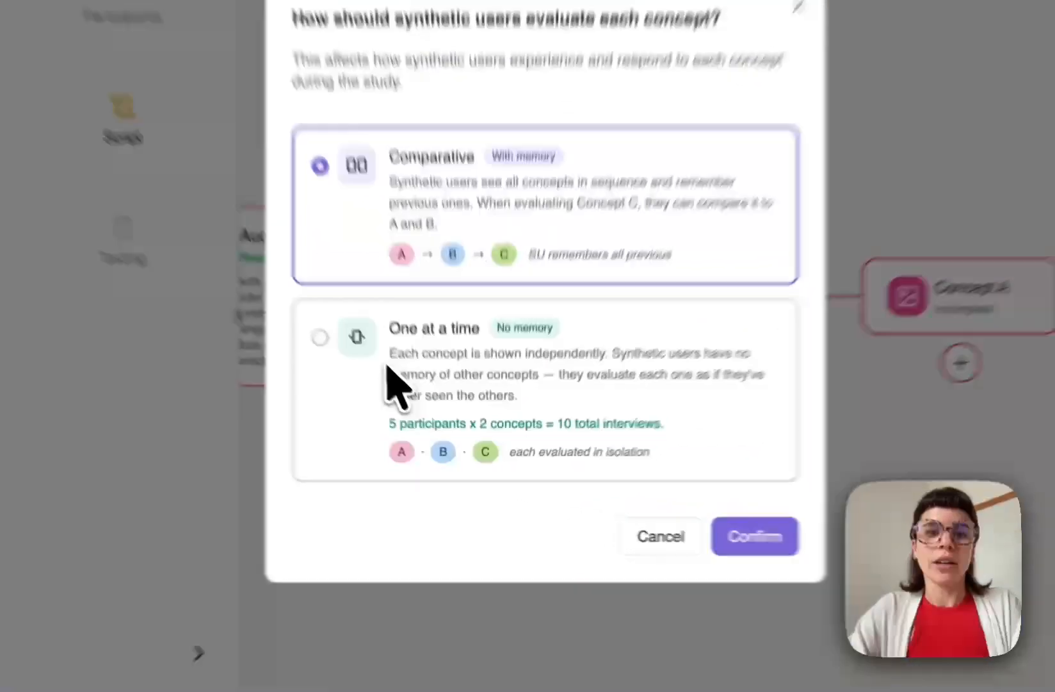
- Select One at a time evaluation, giving 10 interviews for 5 participants × 2 concepts
{"action": "left_click", "coordinate": [386, 365]}
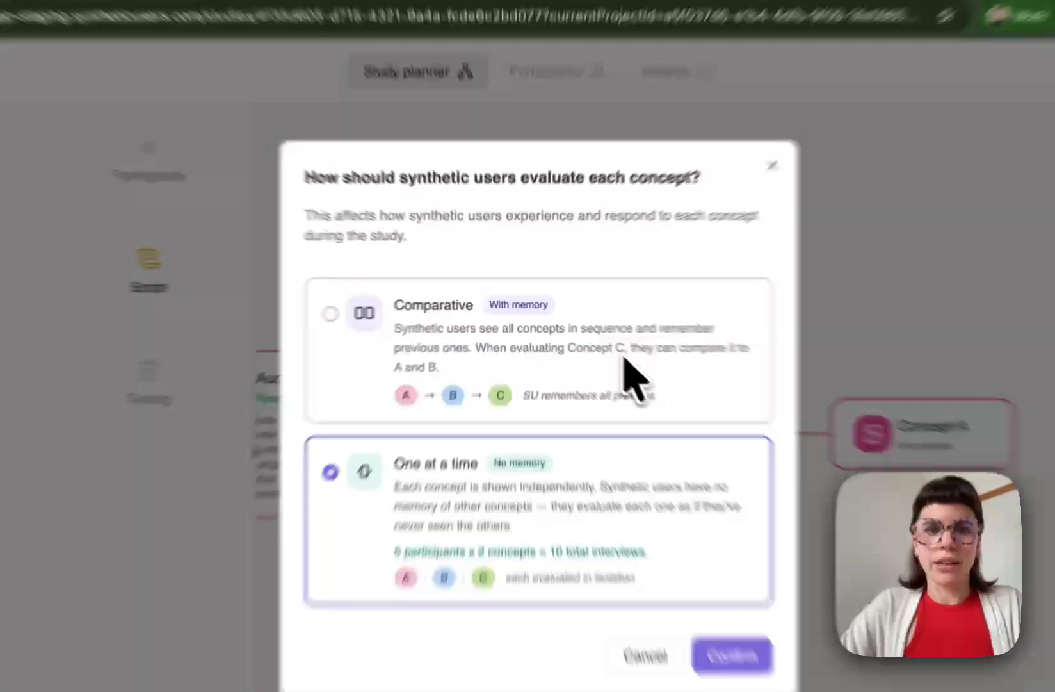
{"action": "left_click", "coordinate": [581, 334]}
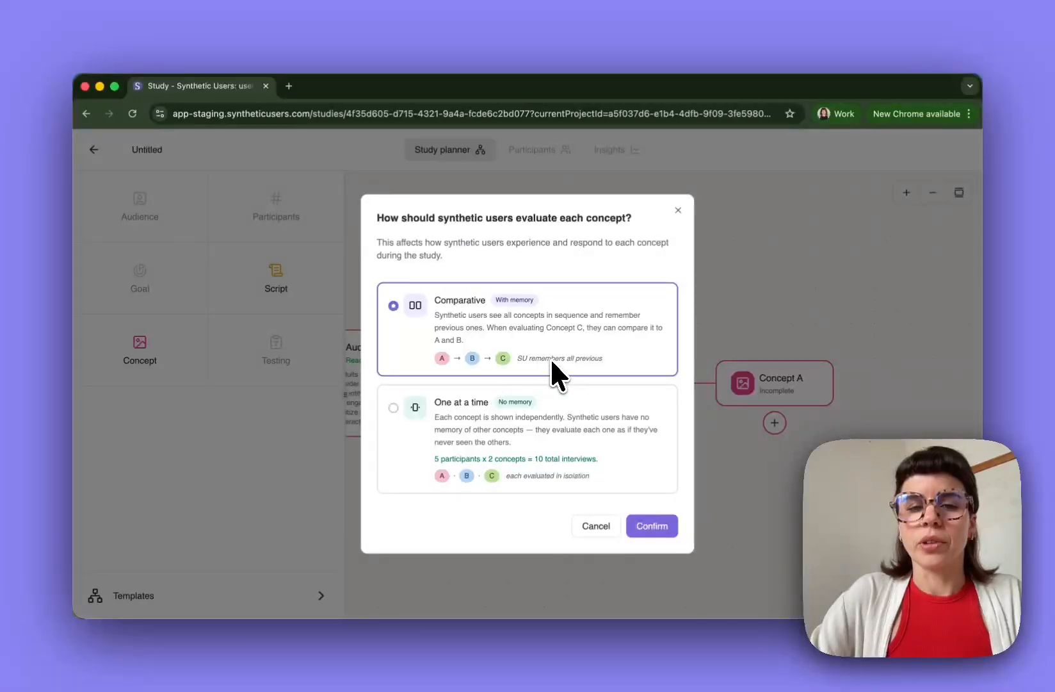
{"action": "left_click", "coordinate": [424, 441]}
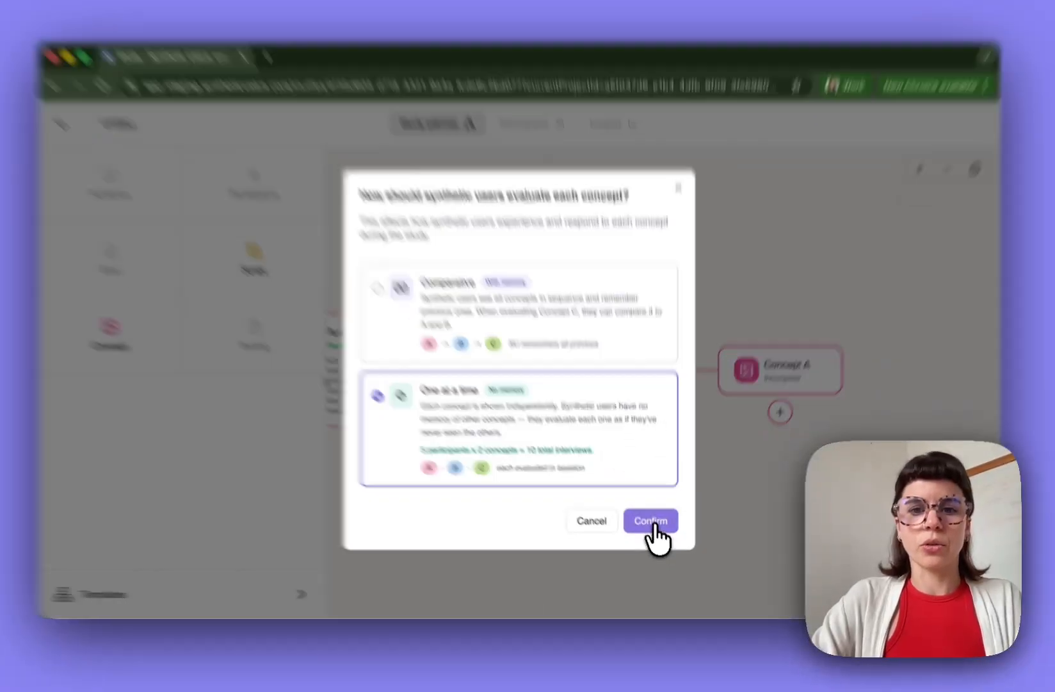
- Confirm the One at a time evaluation choice
{"action": "left_click", "coordinate": [651, 521]}
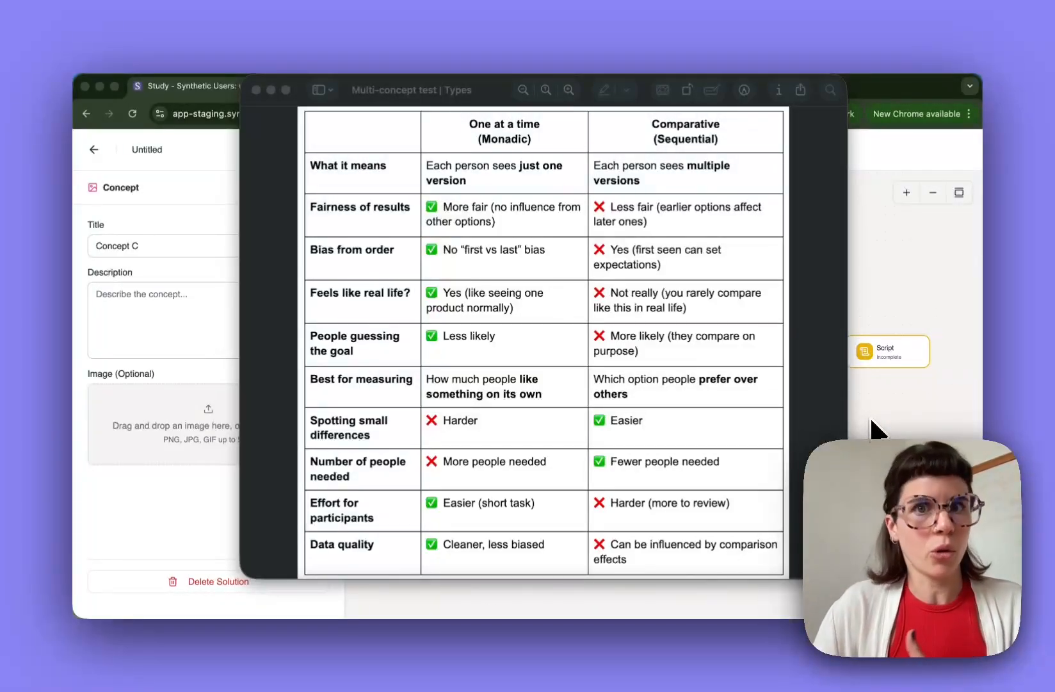
- Bring the Preview table comparing Monadic and Sequential testing to the front
{"action": "left_click", "coordinate": [795, 405]}
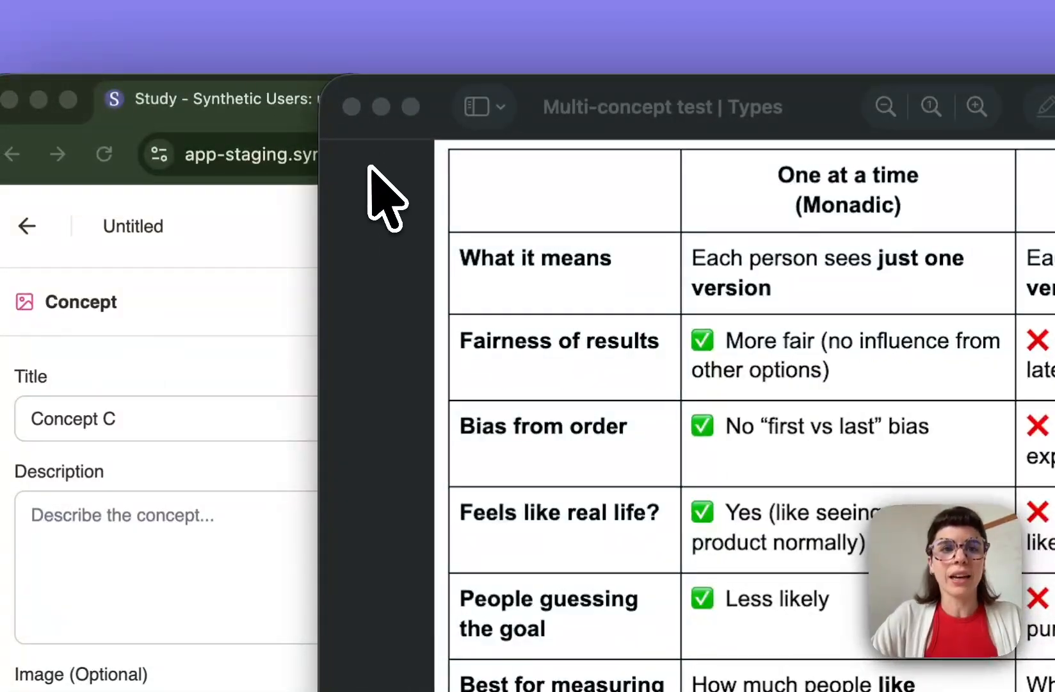
- Attach the orange winged sneaker image to Concept A and generate the title Flare Flight Performance Sneaker
{"action": "left_click", "coordinate": [351, 106]}
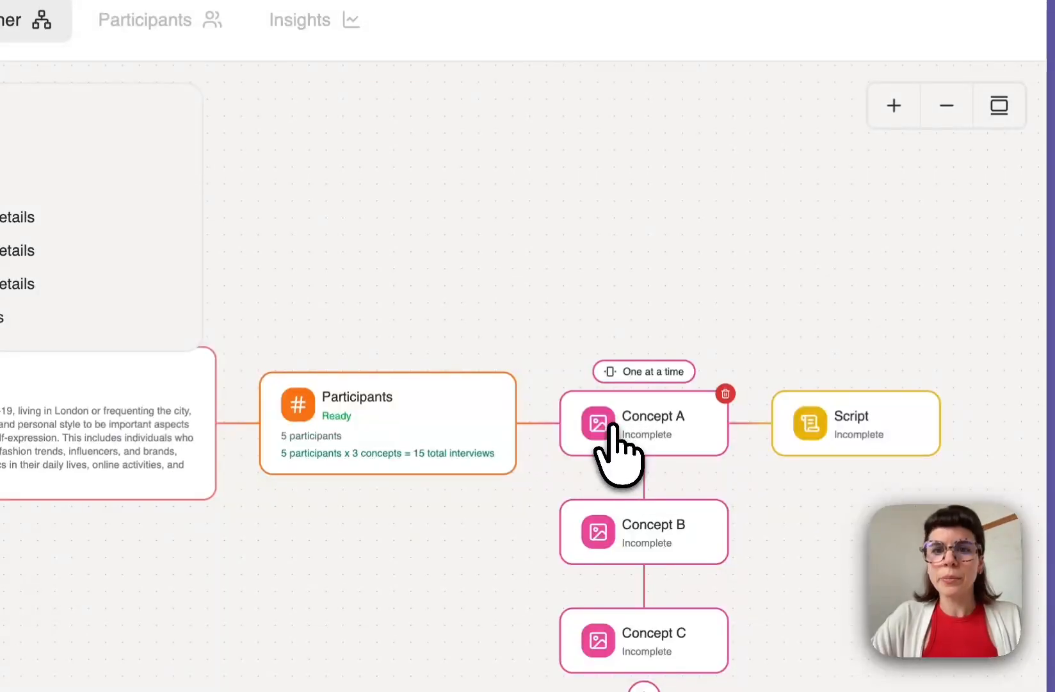
{"action": "mouse_move", "coordinate": [995, 29]}
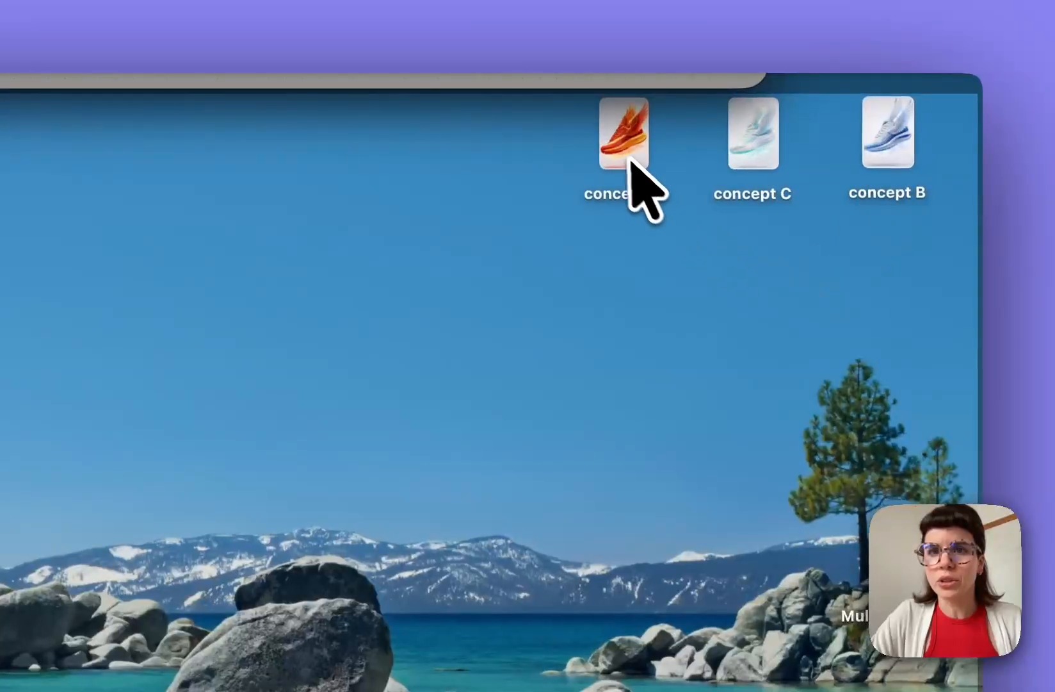
{"action": "left_click", "coordinate": [632, 163]}
{"action": "mouse_move", "coordinate": [1013, 52]}
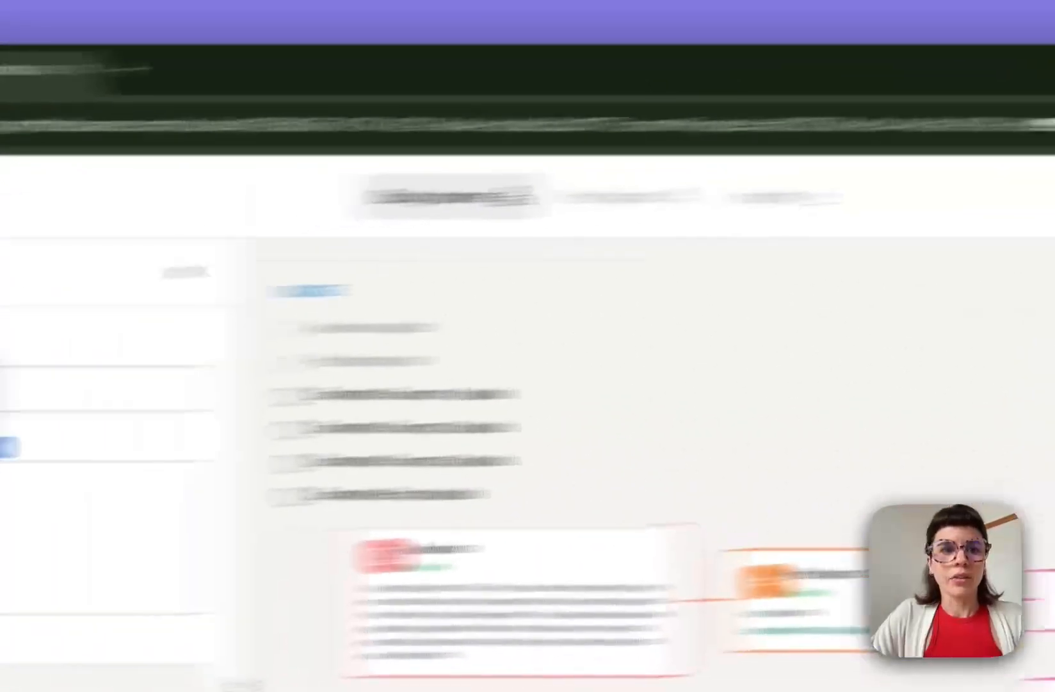
{"action": "left_click_drag", "start_coordinate": [1014, 52], "coordinate": [241, 363]}
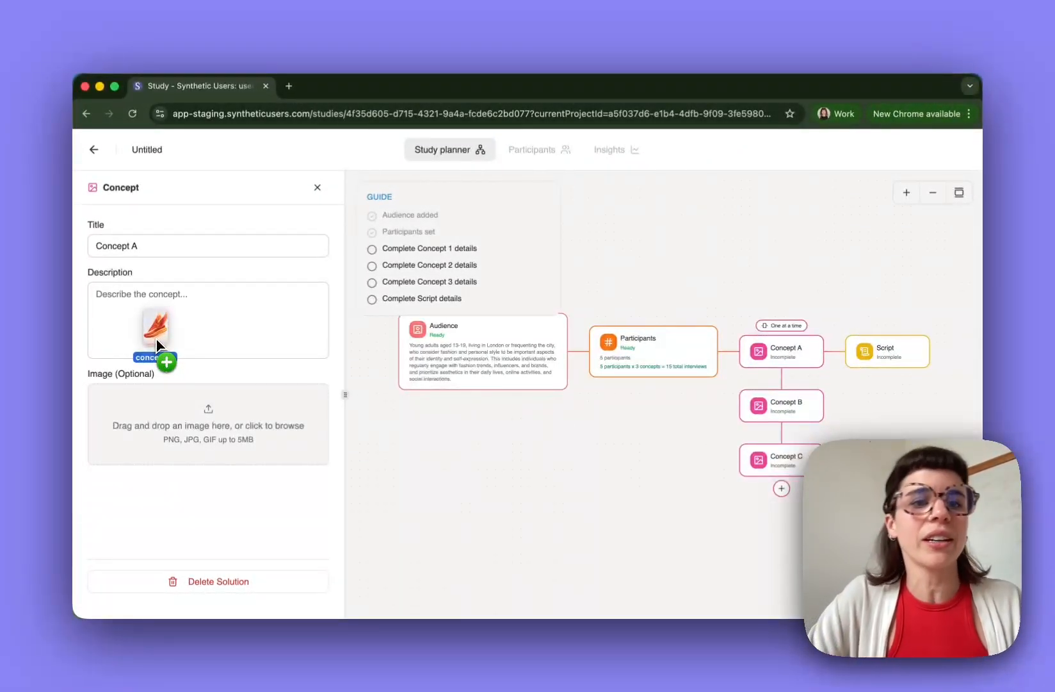
{"action": "left_click_drag", "start_coordinate": [156, 346], "coordinate": [305, 305]}
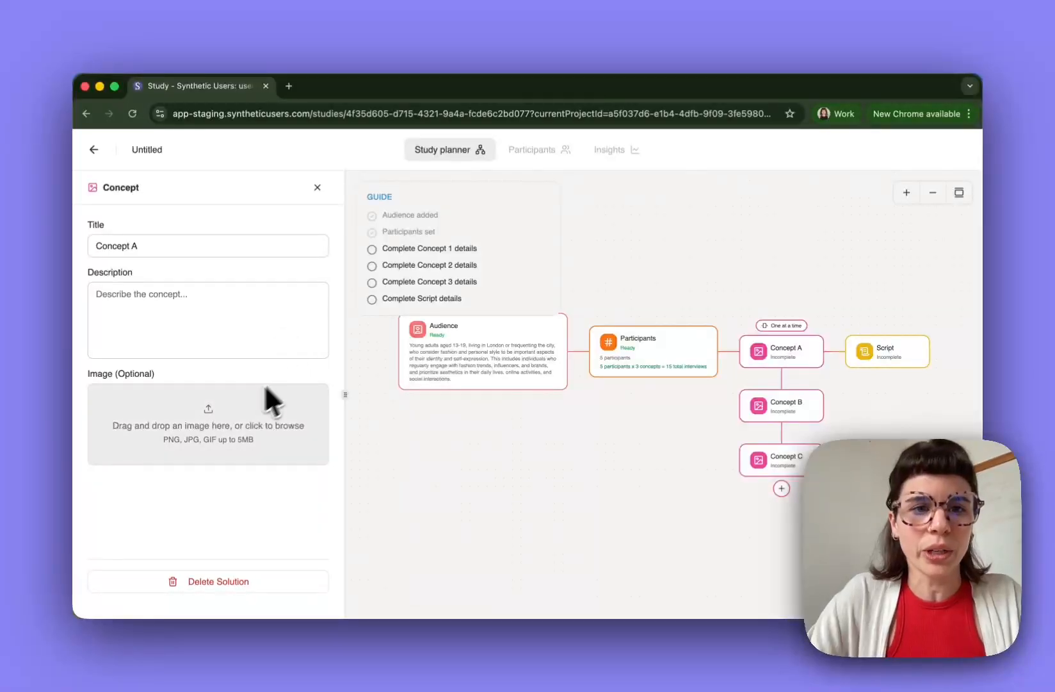
{"action": "mouse_move", "coordinate": [981, 75]}
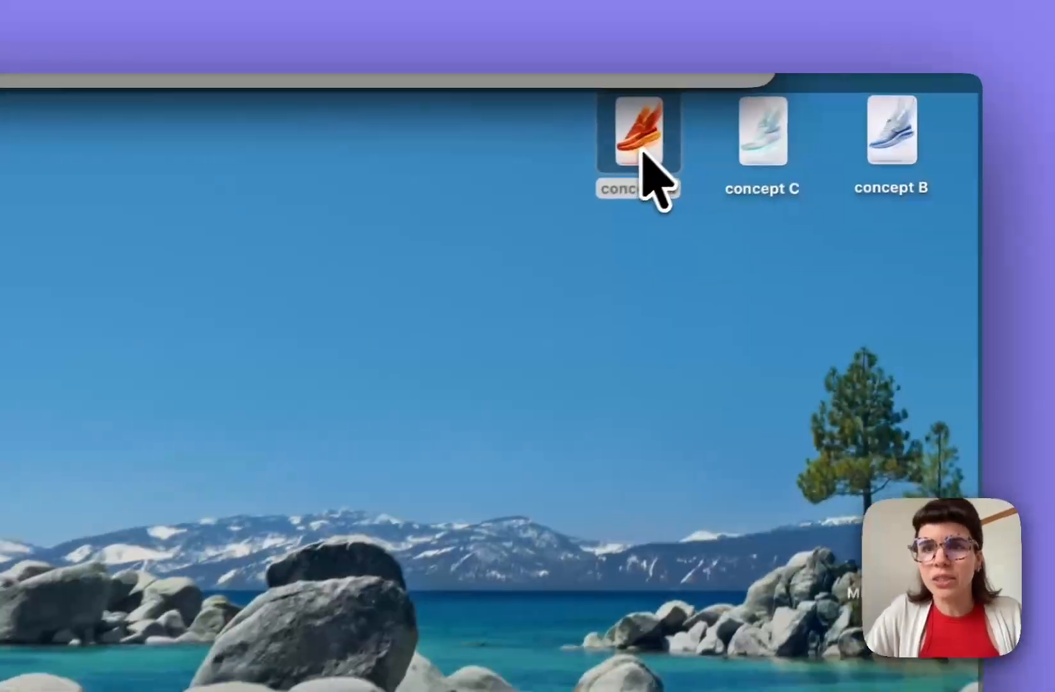
{"action": "left_click_drag", "start_coordinate": [805, 113], "coordinate": [303, 431]}
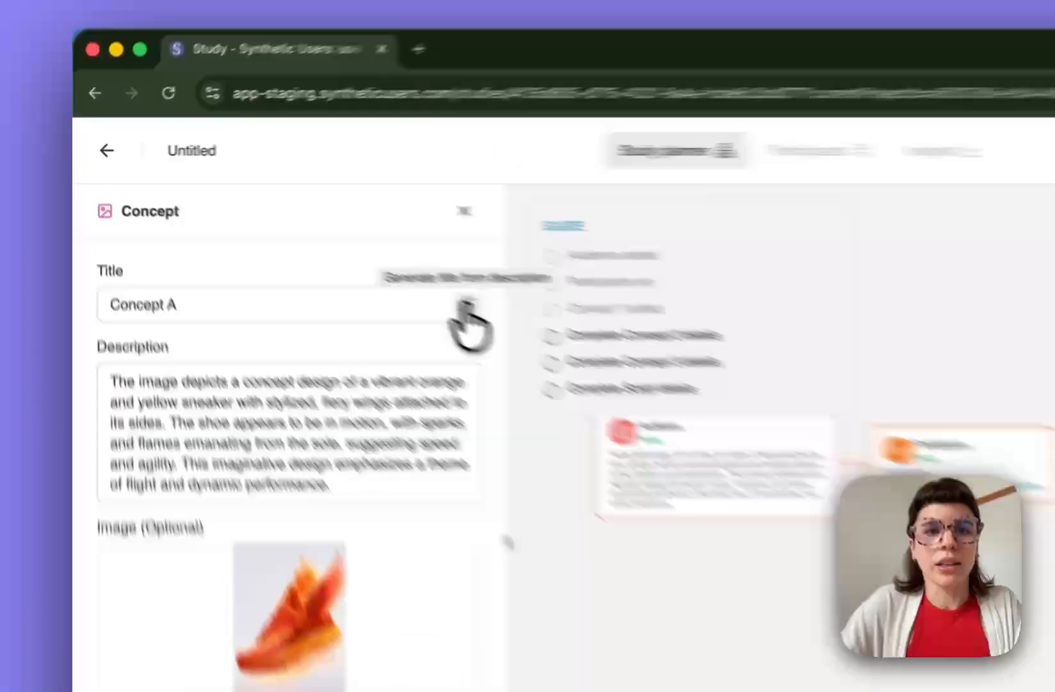
{"action": "left_click", "coordinate": [319, 246]}
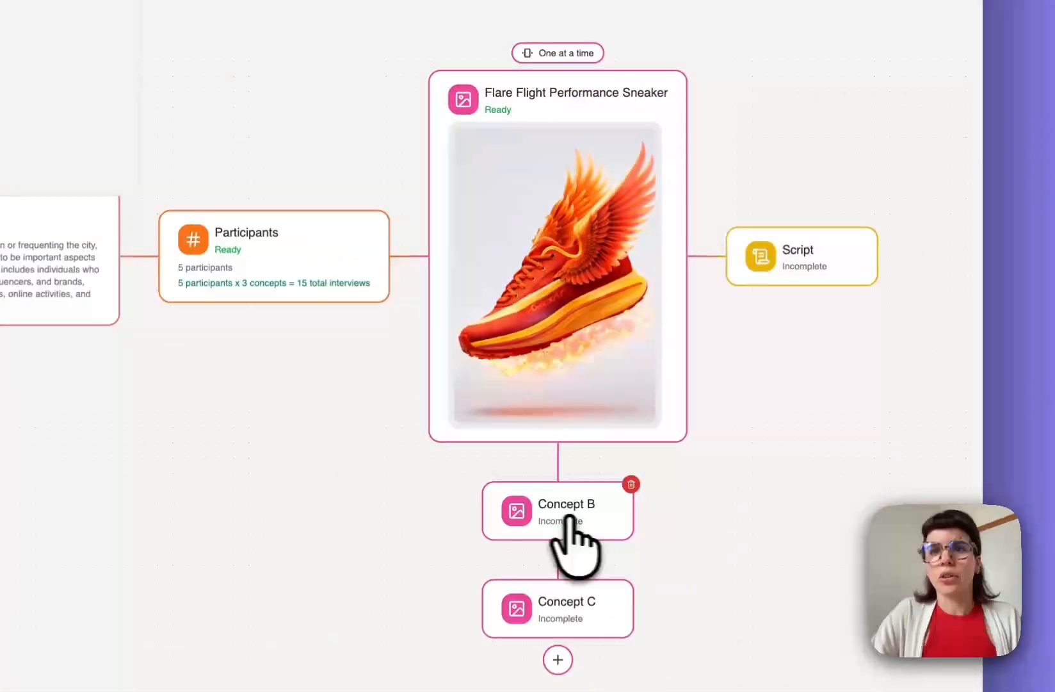
- Give Concept B the blue winged sneaker image and generate its title, Sky Runner or FlightStep
{"action": "mouse_move", "coordinate": [977, 34]}
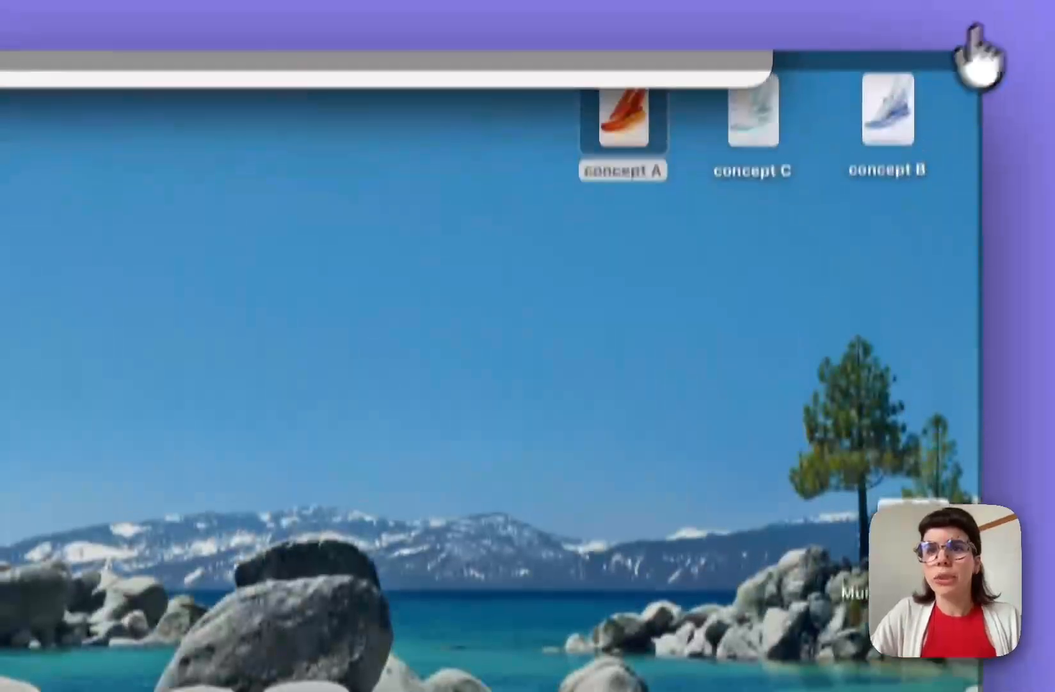
{"action": "left_click_drag", "start_coordinate": [873, 155], "coordinate": [286, 351]}
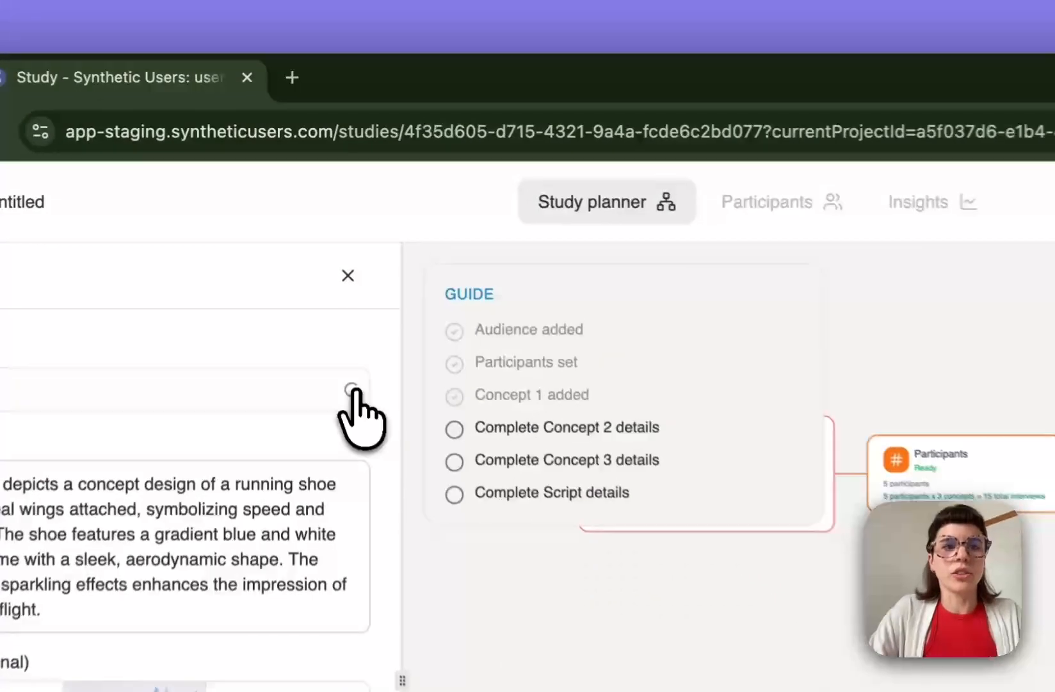
{"action": "left_click", "coordinate": [318, 246]}
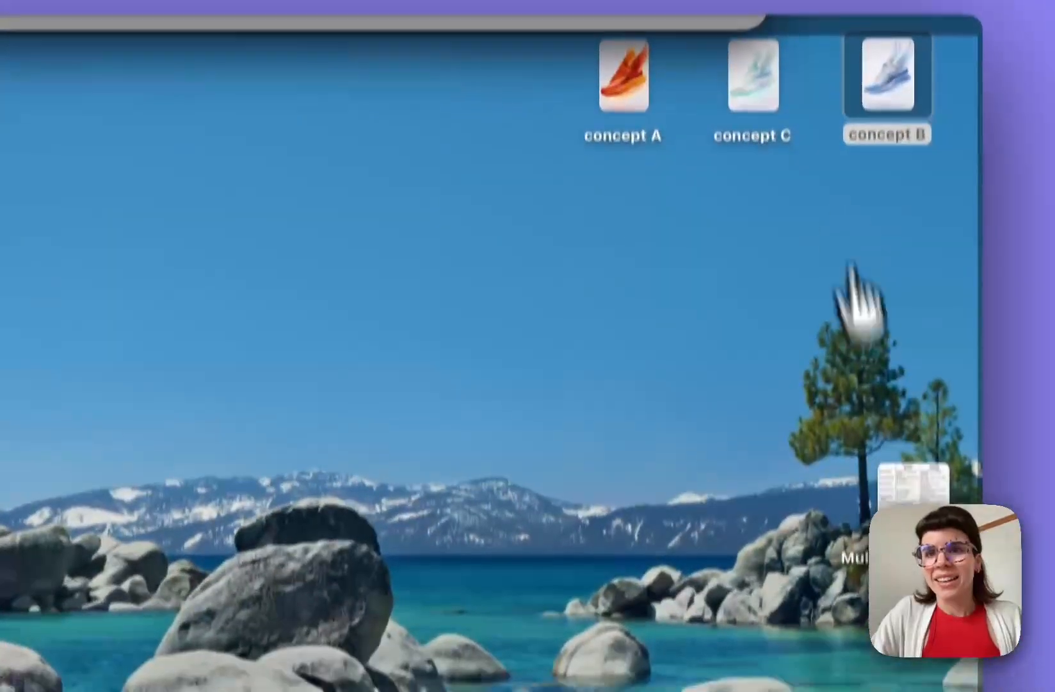
- Give Concept C the pale sneaker image and generate the title Aerius Flight Sneaker Concept
{"action": "left_click", "coordinate": [747, 151]}
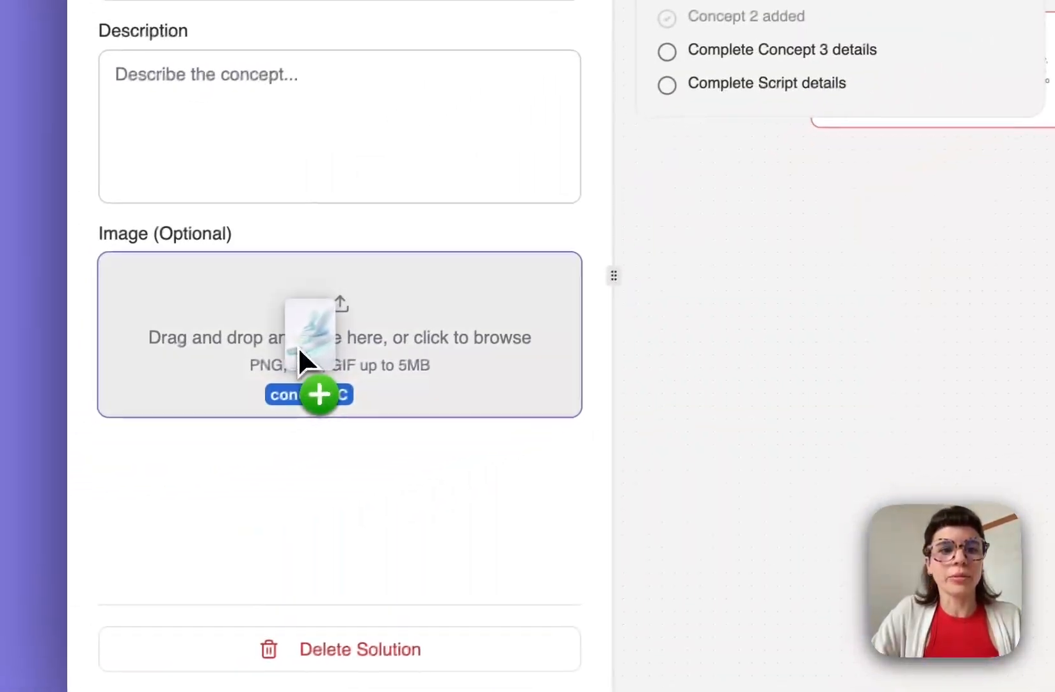
{"action": "left_click_drag", "start_coordinate": [297, 345], "coordinate": [203, 446]}
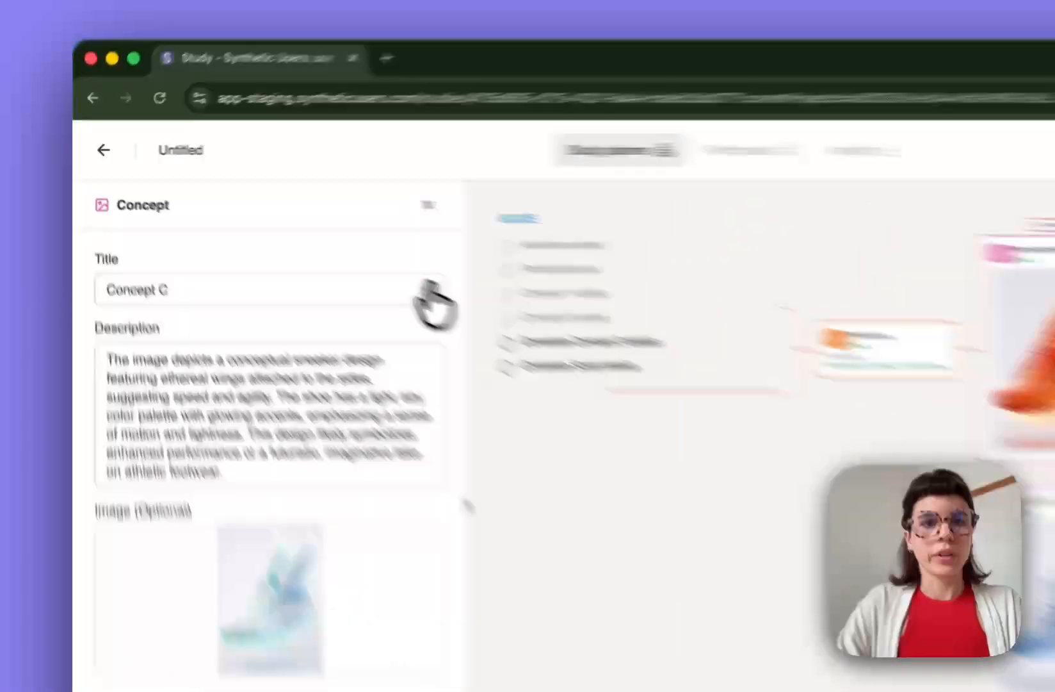
{"action": "left_click", "coordinate": [319, 244]}
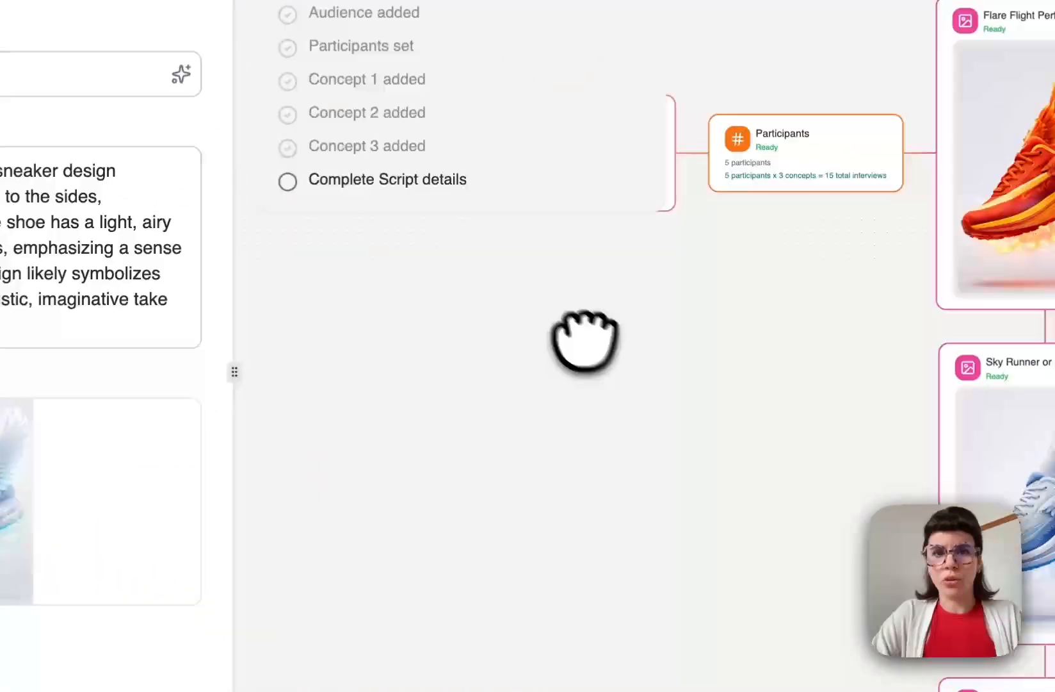
{"action": "left_click_drag", "start_coordinate": [974, 613], "coordinate": [908, 528]}
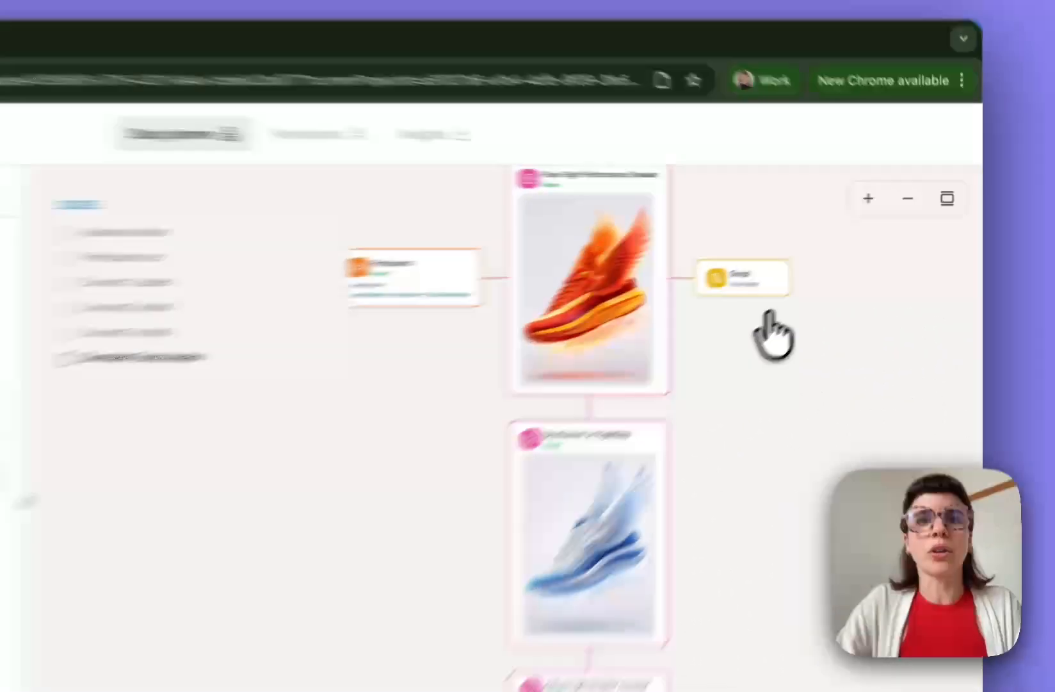
- Remove the existing Script step and add a fresh Script step to the study
{"action": "left_click", "coordinate": [697, 323]}
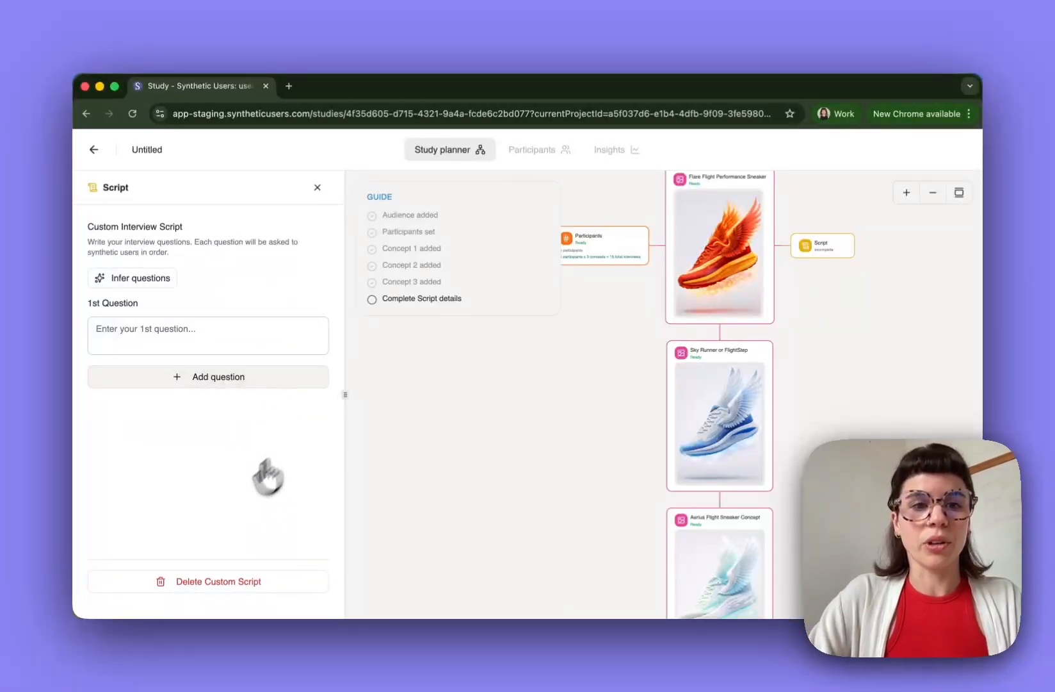
{"action": "left_click", "coordinate": [193, 335]}
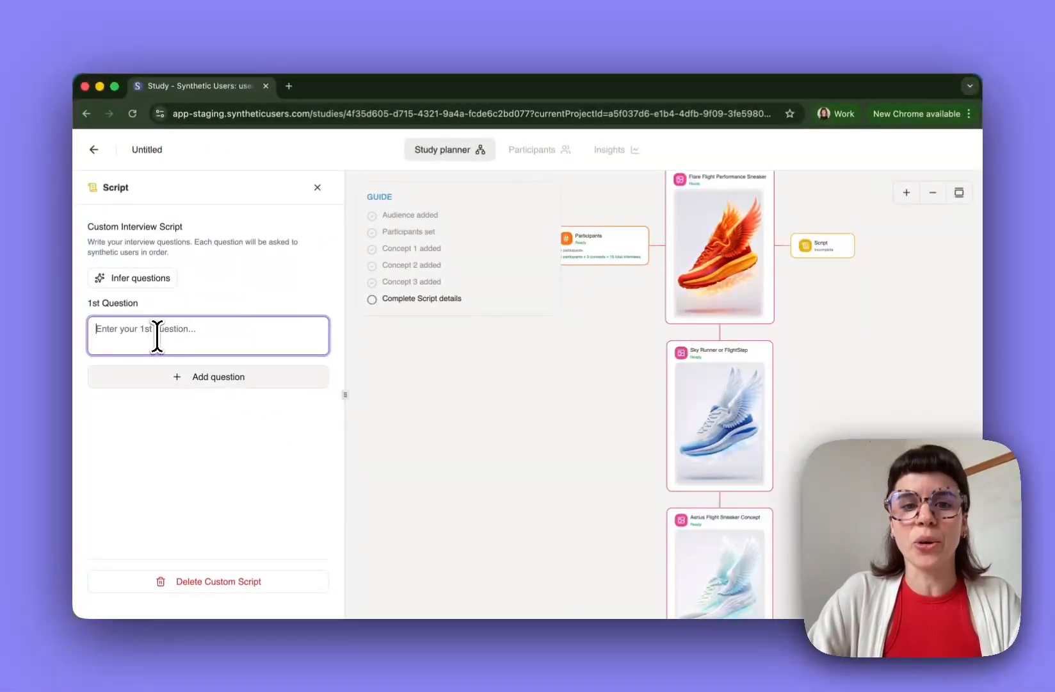
{"action": "left_click_drag", "start_coordinate": [402, 529], "coordinate": [434, 511]}
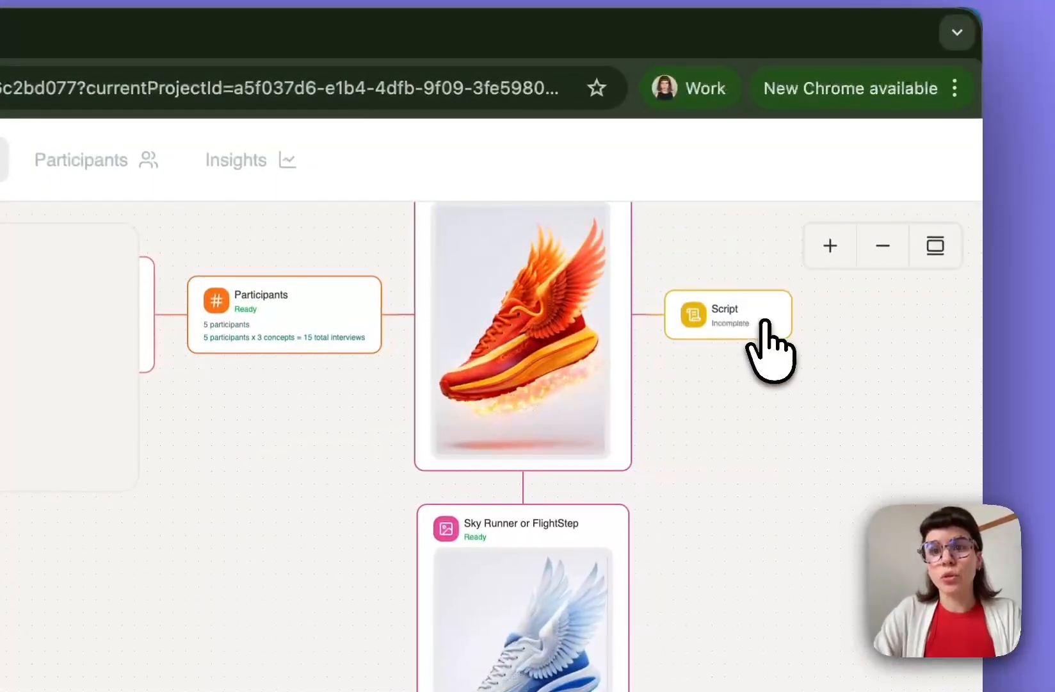
{"action": "left_click", "coordinate": [789, 292]}
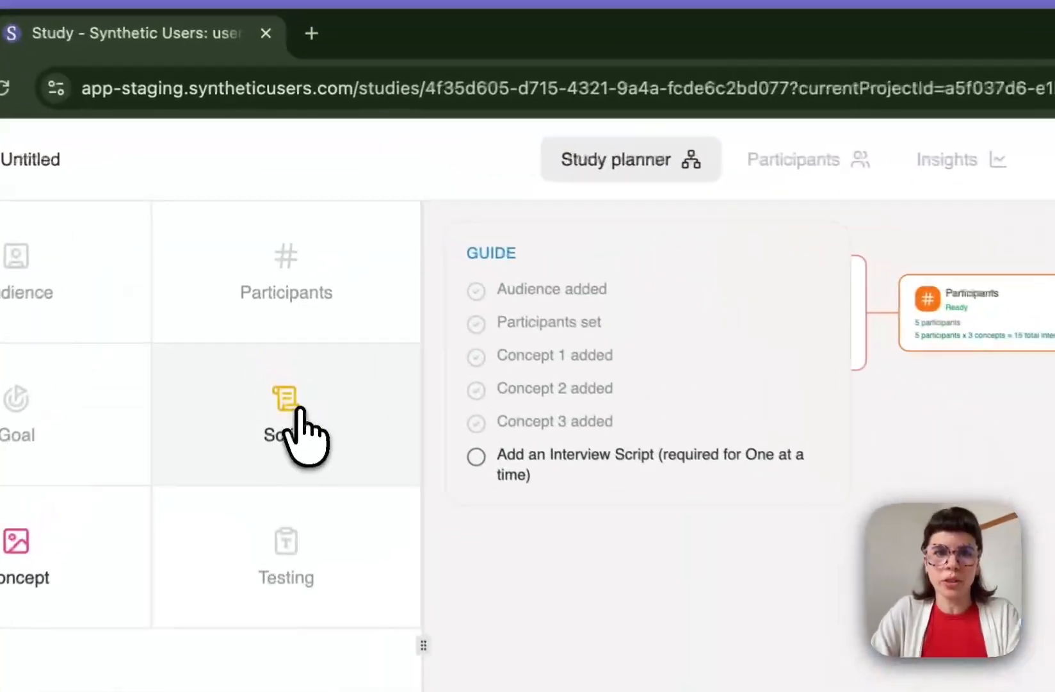
{"action": "left_click", "coordinate": [281, 282]}
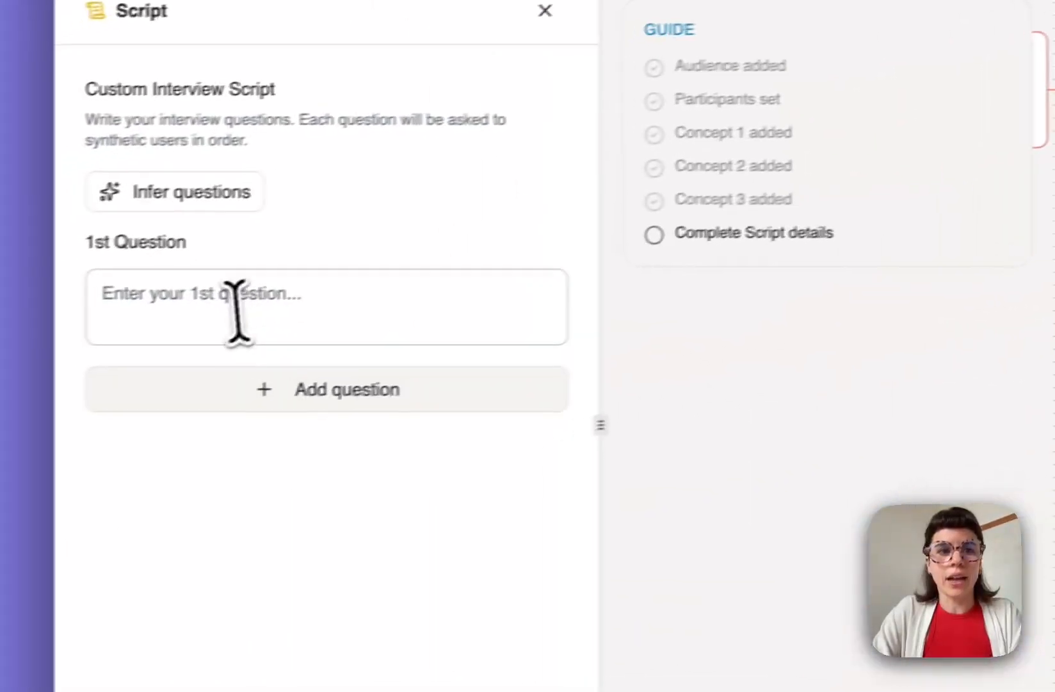
- Write three questions: last shoe-shopping trip, choosing shoe type and size, and shopping for shoes online
{"action": "left_click", "coordinate": [235, 310]}
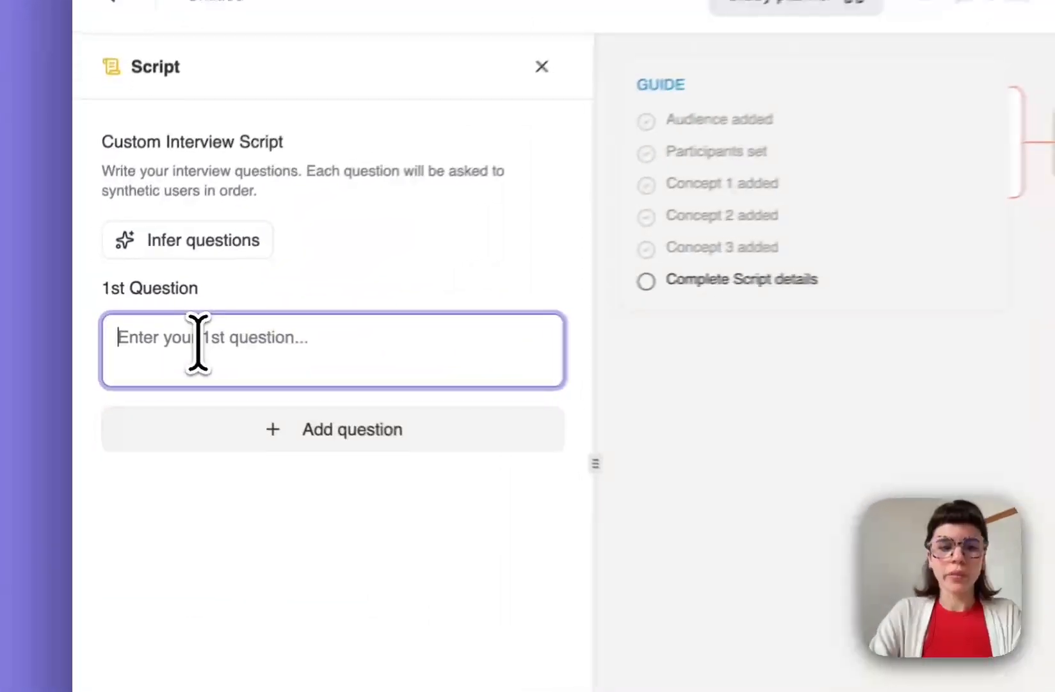
{"action": "type", "text": "Please tell me about the last time you went shopping for sho"}
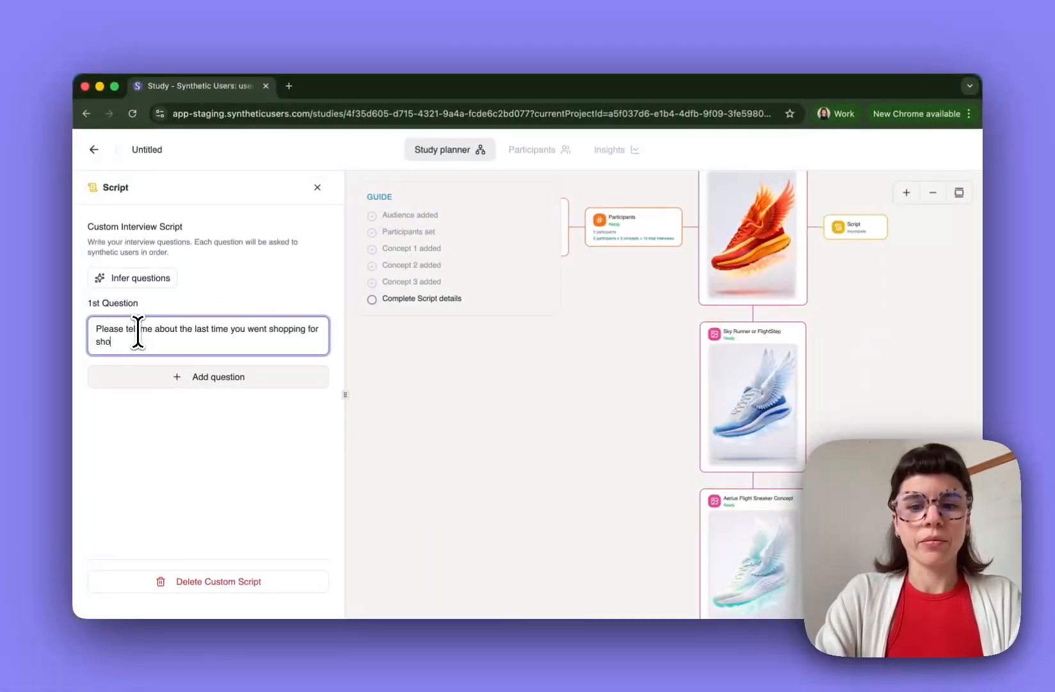
{"action": "type", "text": "es."}
{"action": "left_click", "coordinate": [183, 378]}
{"action": "type", "text": "How do you go about selecting the right shoe type and size?"}
{"action": "left_click", "coordinate": [160, 471]}
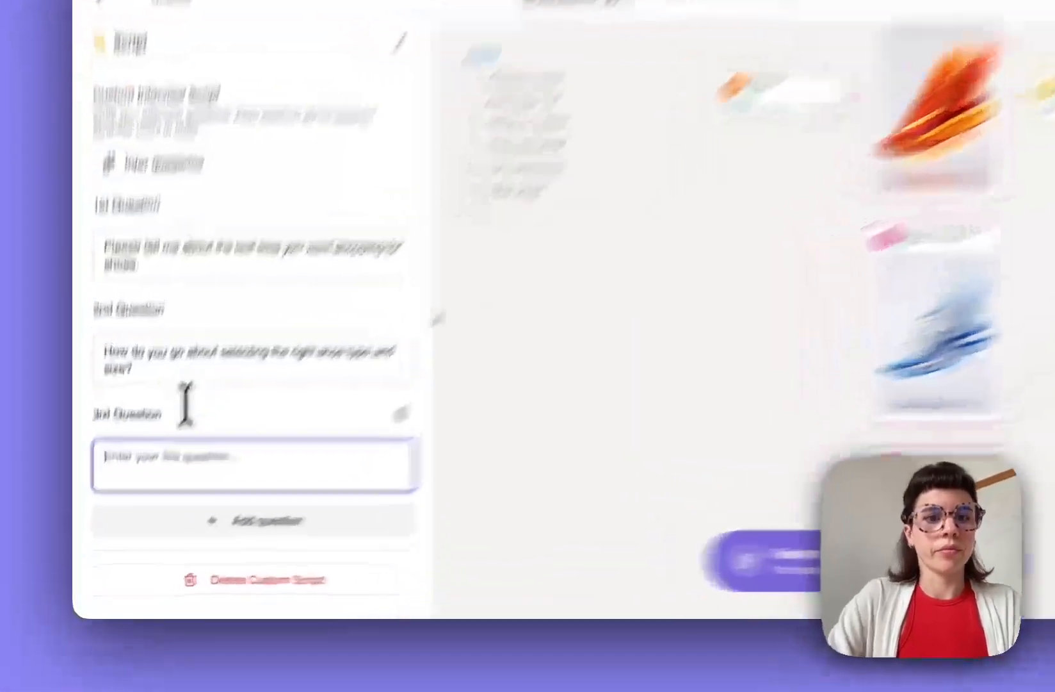
{"action": "type", "text": "When was the last time you shopped for shoes online"}
{"action": "type", "text": "? Can you walk me through the "}
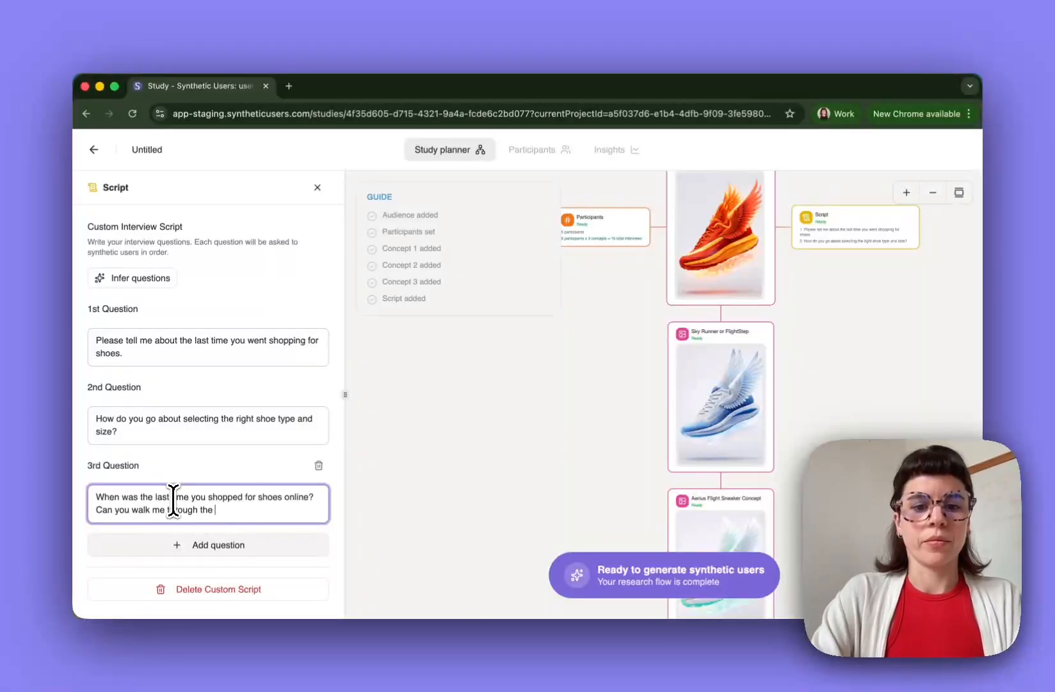
{"action": "type", "text": "experience?"}
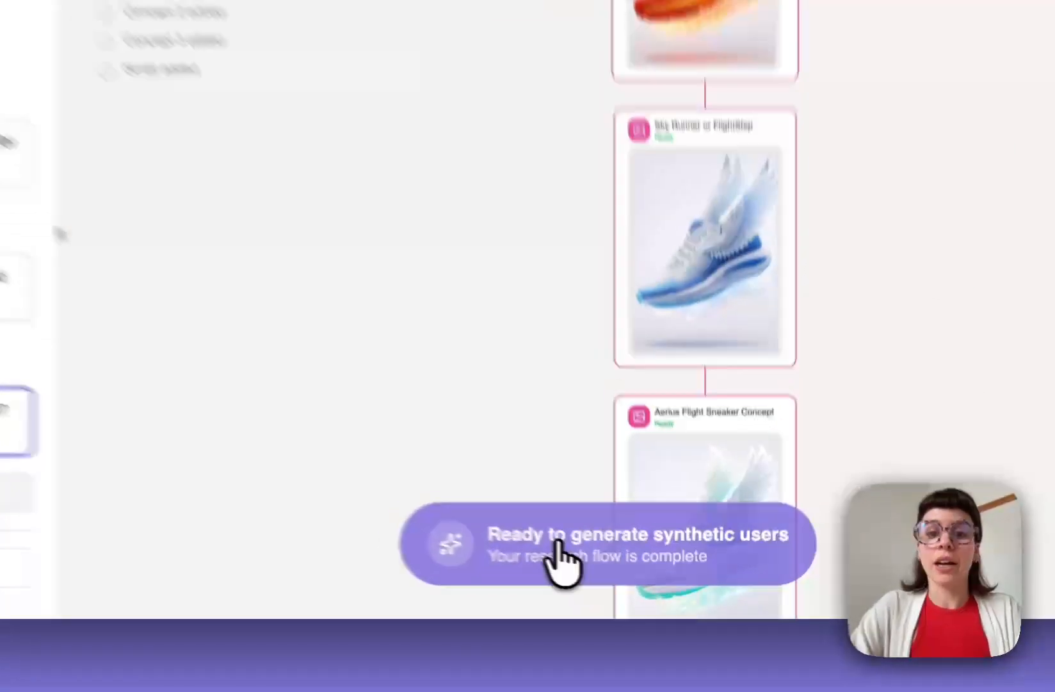
- Generate the five synthetic users and scroll through the results
{"action": "left_click", "coordinate": [559, 552]}
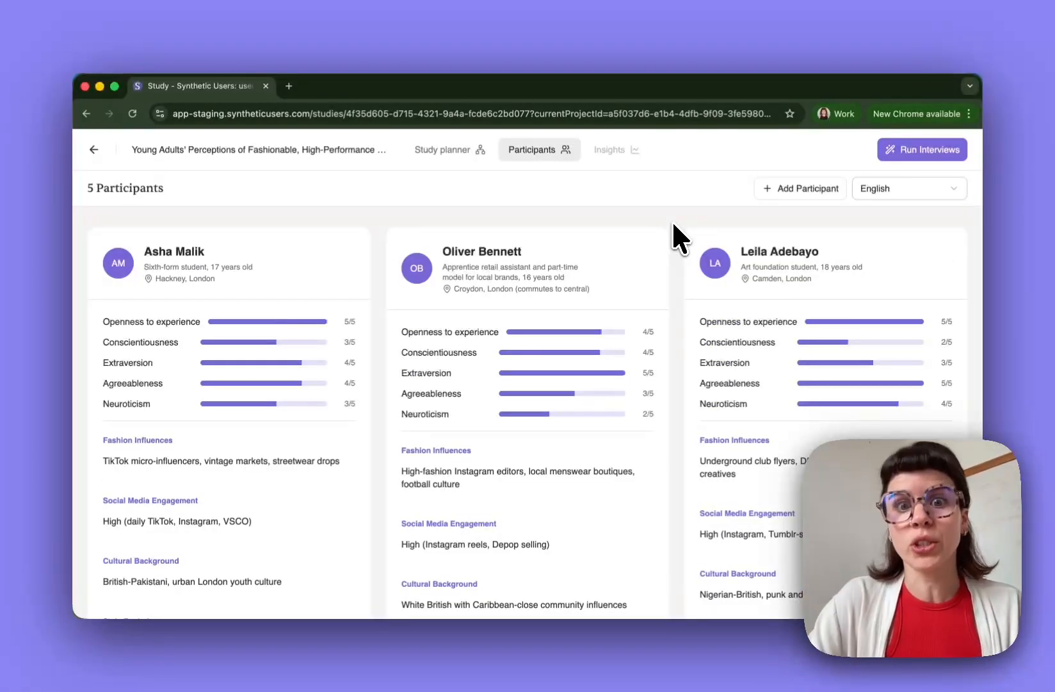
{"action": "scroll", "coordinate": [676, 267], "scroll_direction": "down", "scroll_amount": 2}
{"action": "scroll", "coordinate": [676, 268], "scroll_direction": "up", "scroll_amount": 1}
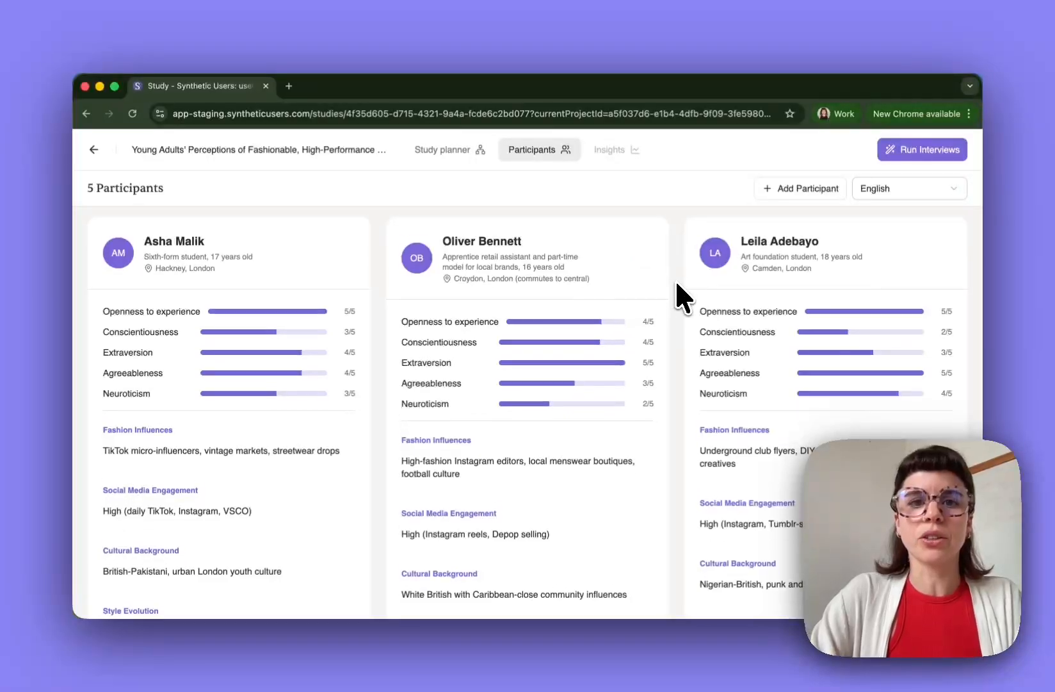
{"action": "scroll", "coordinate": [675, 279], "scroll_direction": "down", "scroll_amount": 2}
{"action": "scroll", "coordinate": [678, 285], "scroll_direction": "down", "scroll_amount": 6}
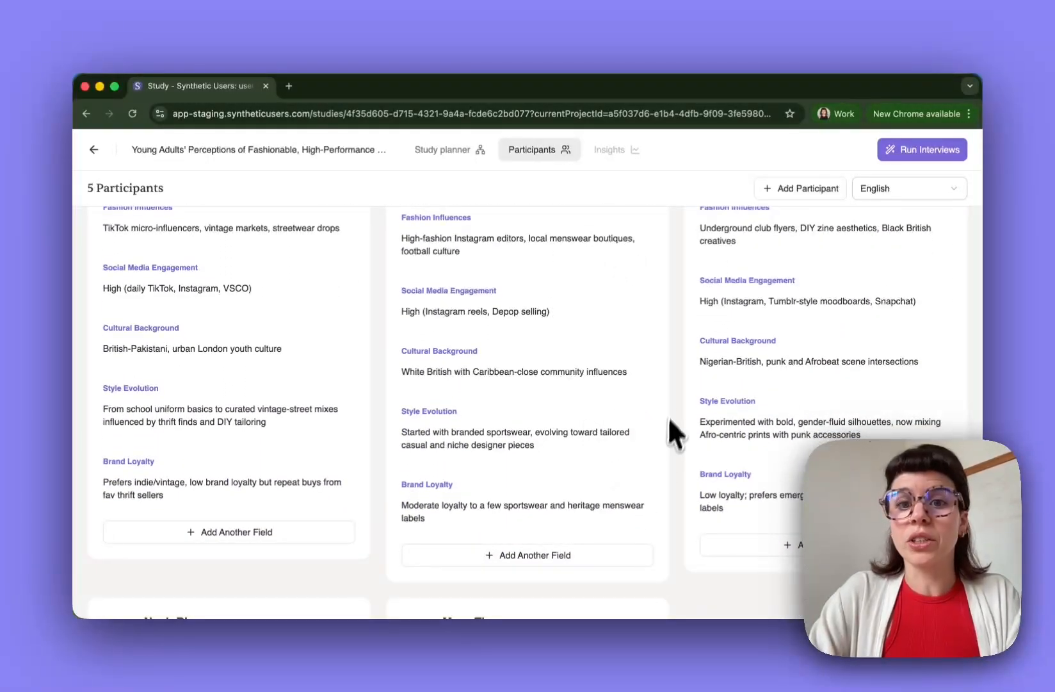
{"action": "scroll", "coordinate": [676, 431], "scroll_direction": "down", "scroll_amount": 4}
{"action": "scroll", "coordinate": [671, 412], "scroll_direction": "up", "scroll_amount": 12}
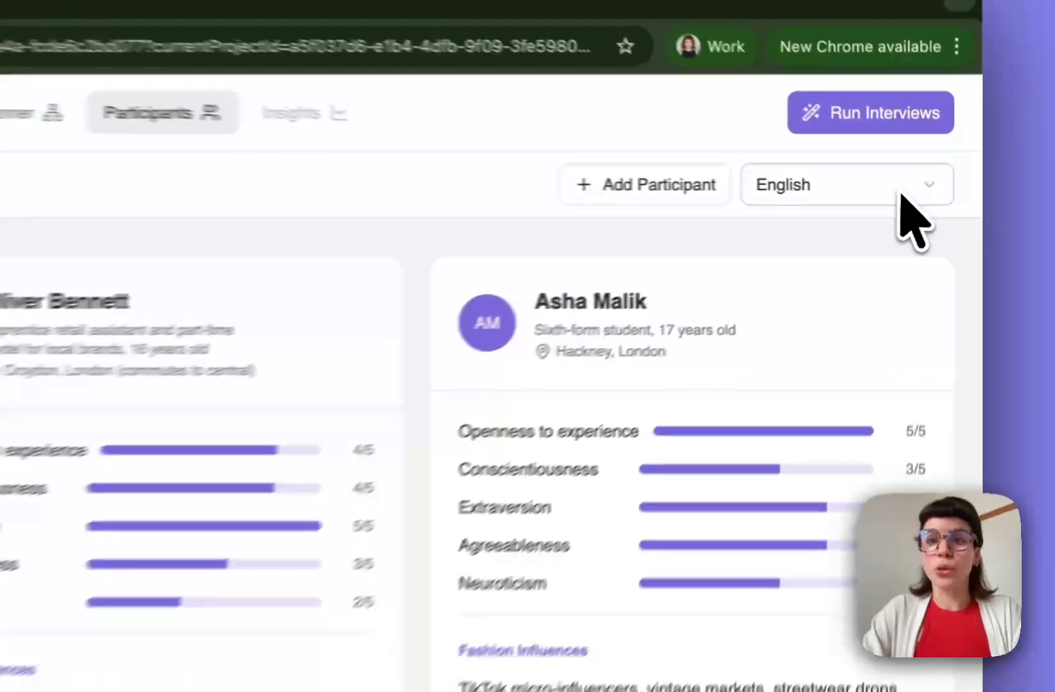
- Run the interviews with English as the interview language
{"action": "left_click", "coordinate": [953, 189]}
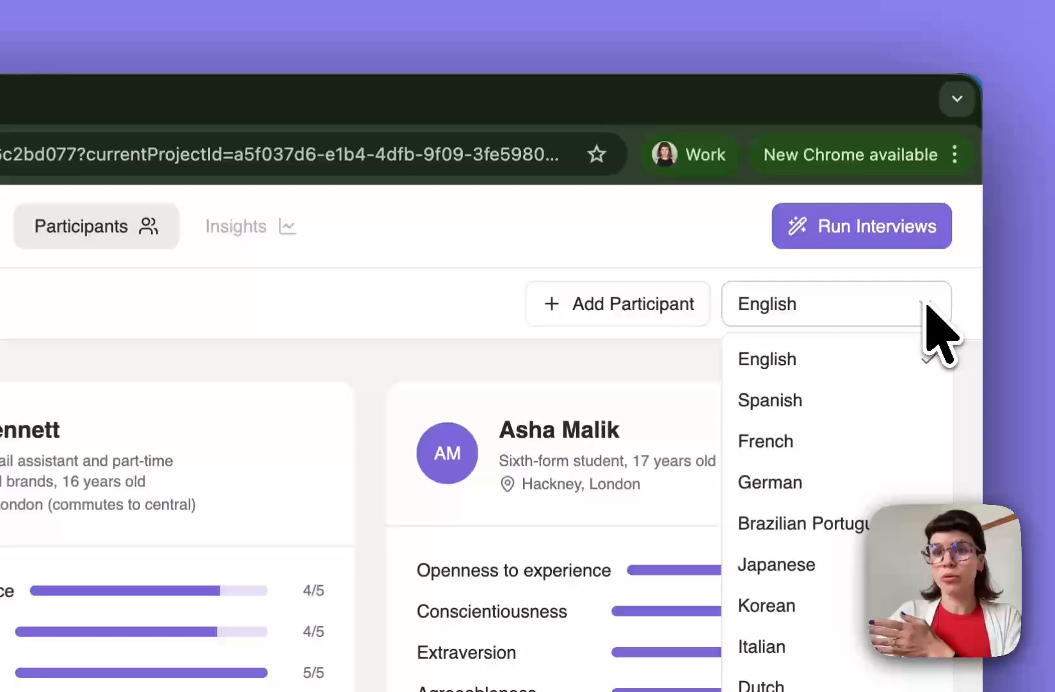
{"action": "left_click", "coordinate": [927, 305]}
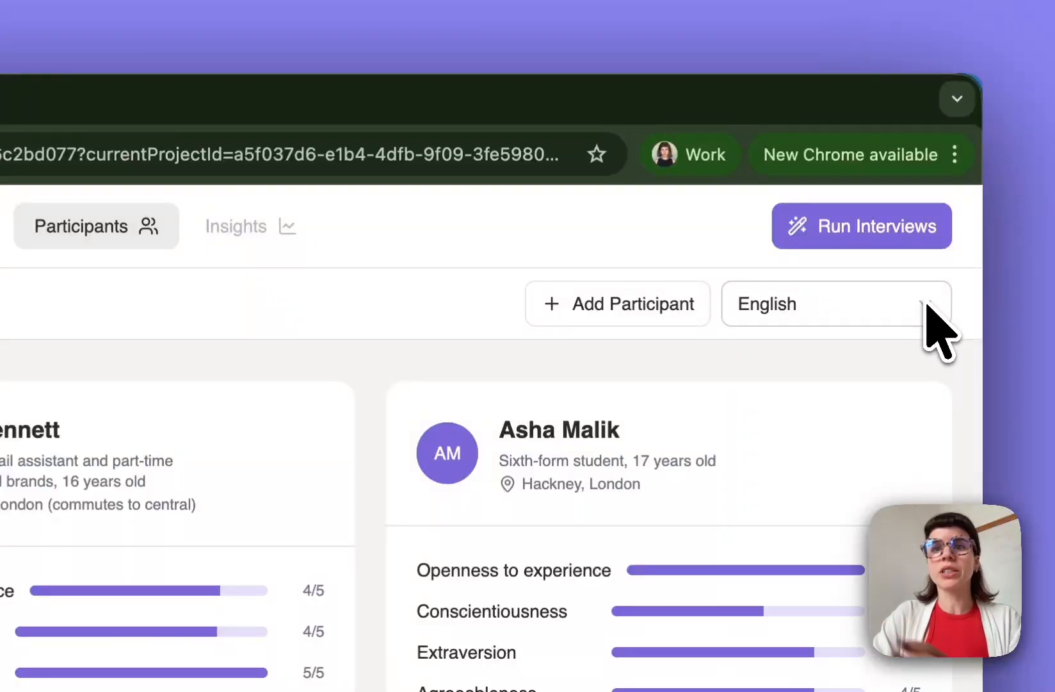
{"action": "left_click", "coordinate": [910, 221]}
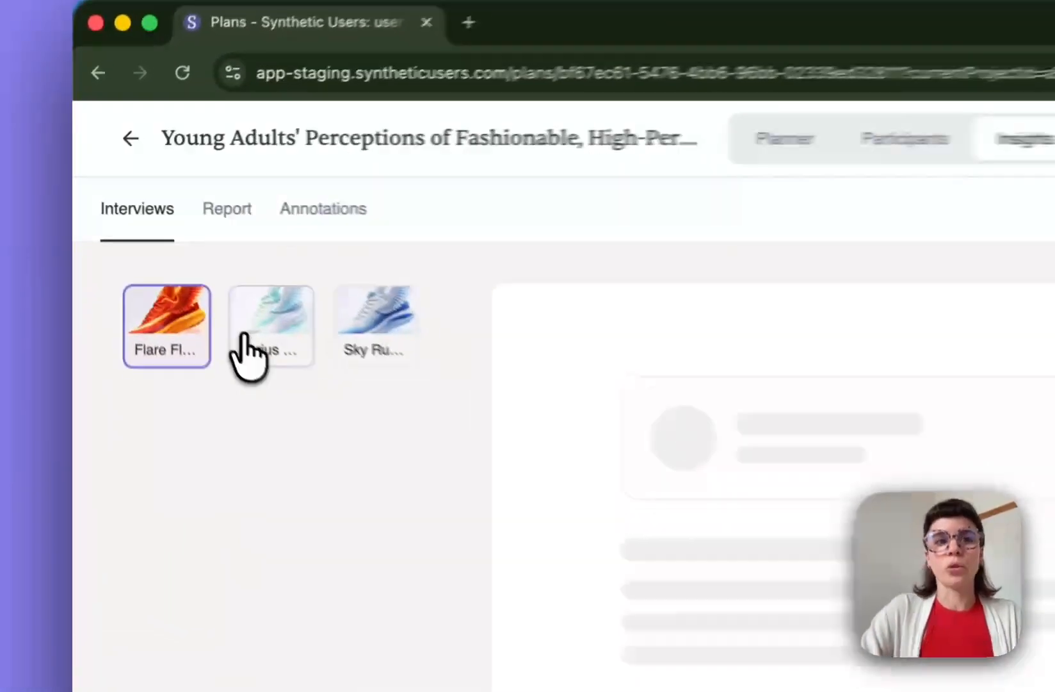
- View the interviews for the second, third and orange first sneaker concepts
{"action": "left_click", "coordinate": [172, 262]}
{"action": "left_click", "coordinate": [253, 256]}
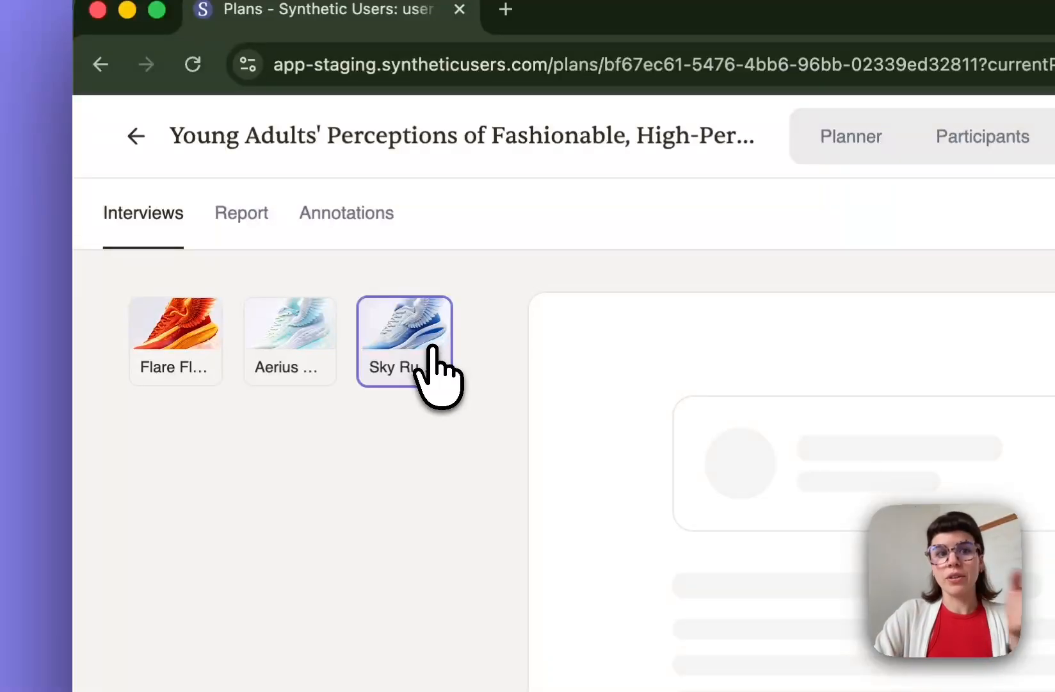
{"action": "left_click", "coordinate": [186, 349]}
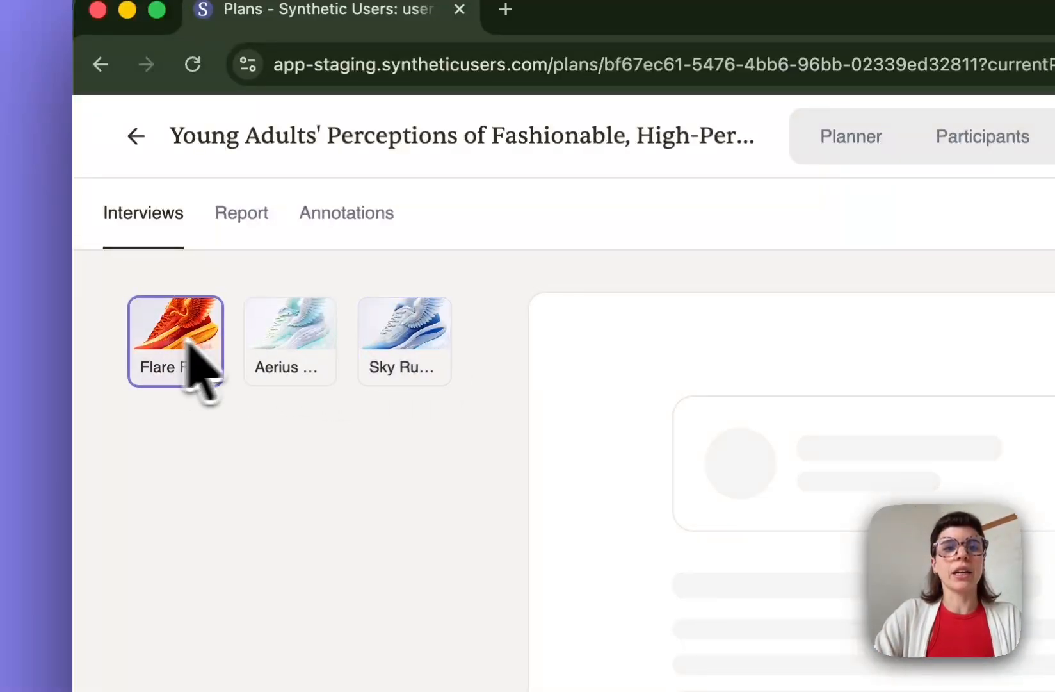
- Check the study report, return to the interviews, and duplicate the study
{"action": "left_click", "coordinate": [249, 217]}
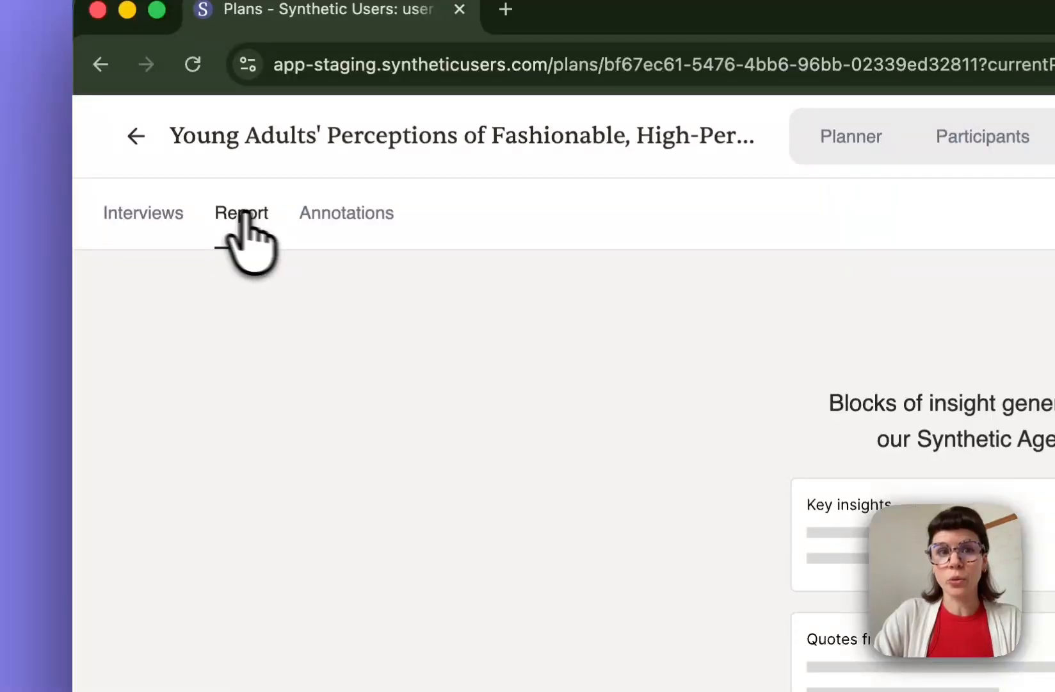
{"action": "left_click", "coordinate": [151, 218]}
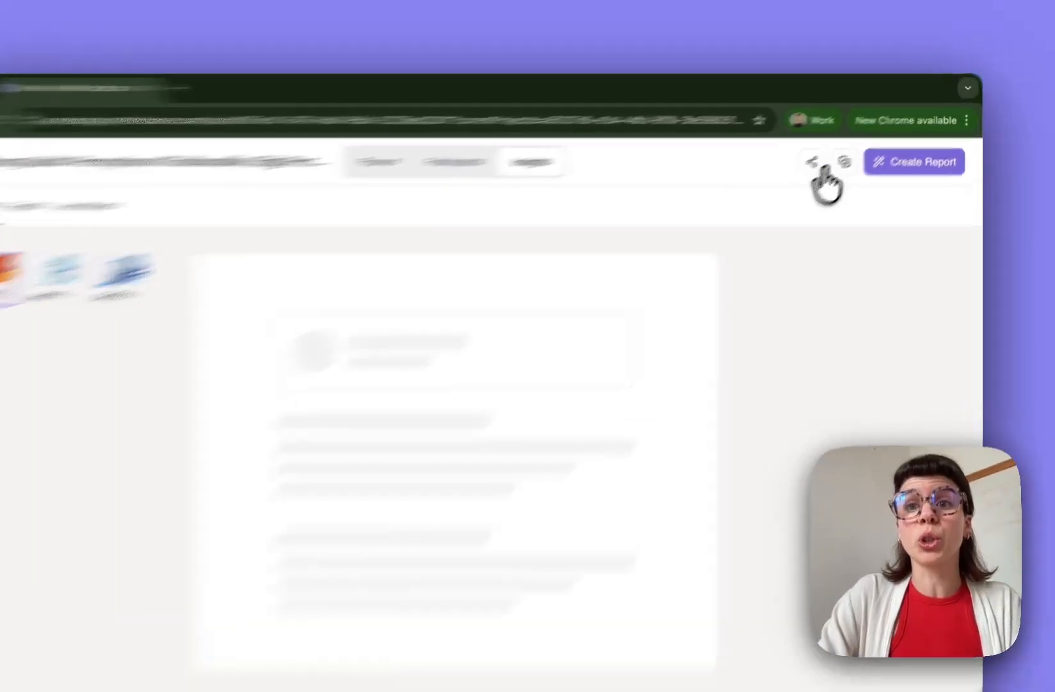
{"action": "left_click", "coordinate": [864, 151]}
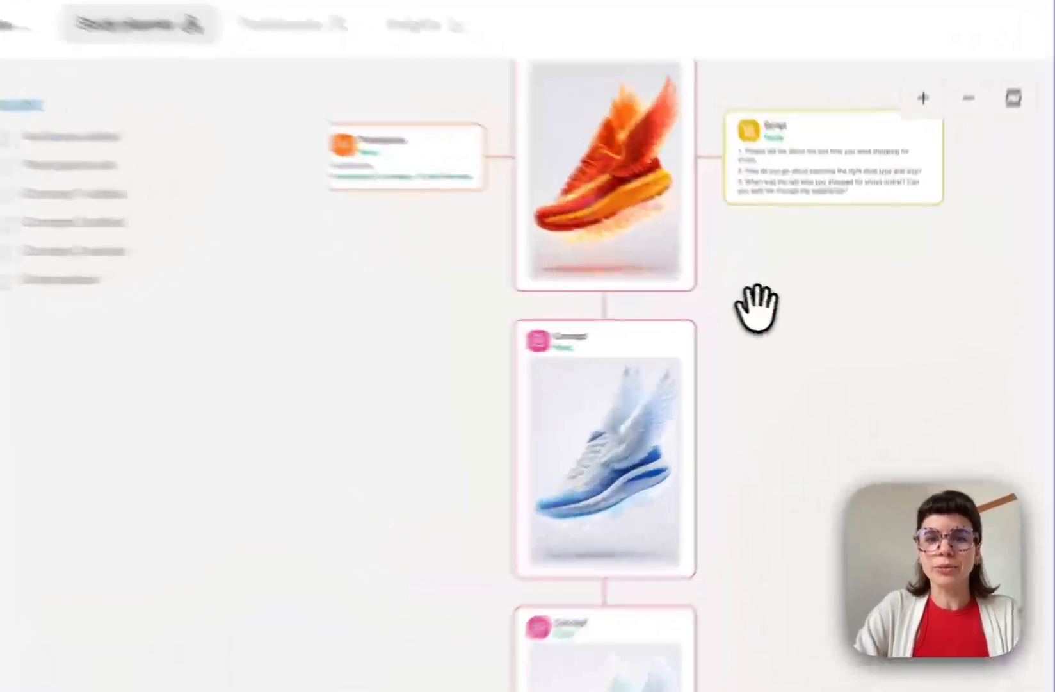
- Switch concept evaluation from One at a time to Comparative with memory
{"action": "left_click_drag", "start_coordinate": [808, 320], "coordinate": [814, 421]}
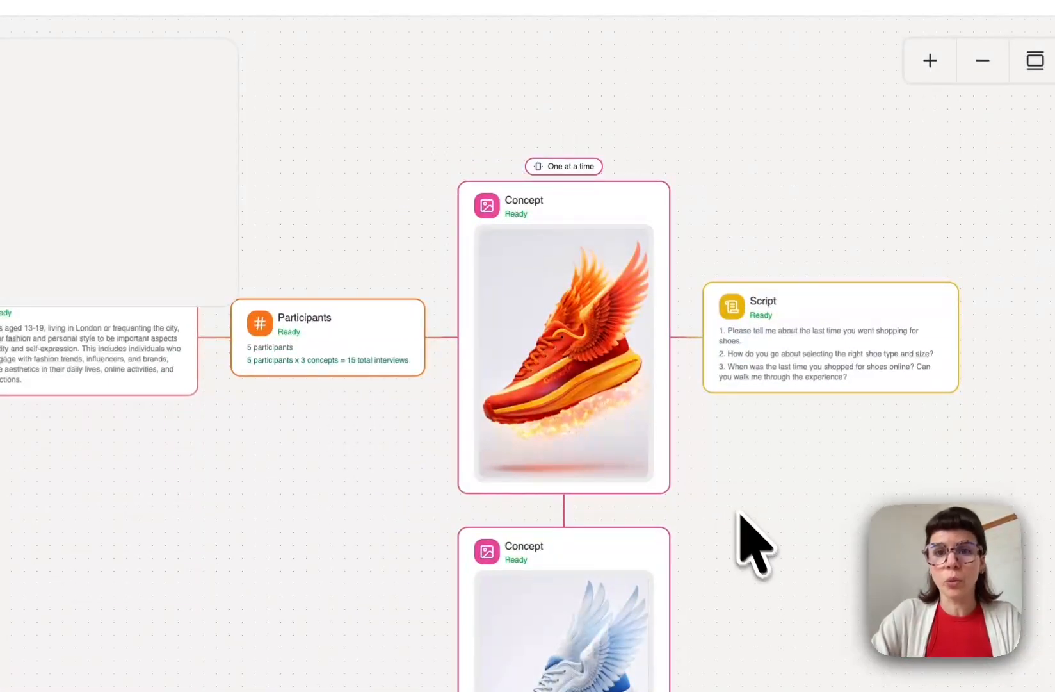
{"action": "left_click", "coordinate": [570, 168]}
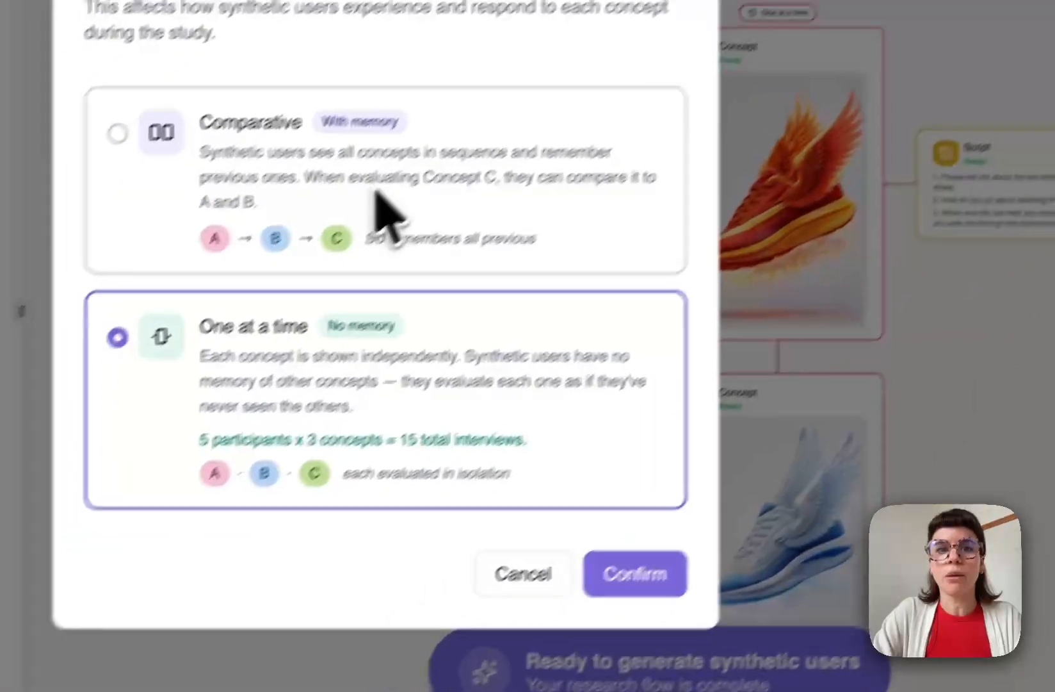
{"action": "left_click", "coordinate": [170, 339]}
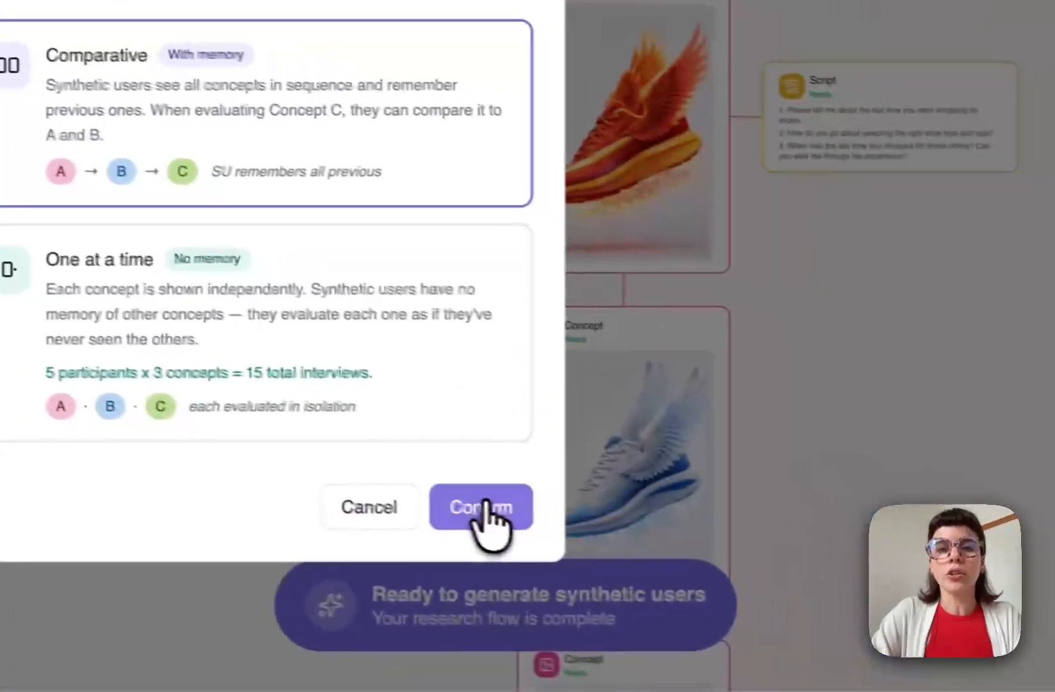
{"action": "left_click", "coordinate": [666, 551]}
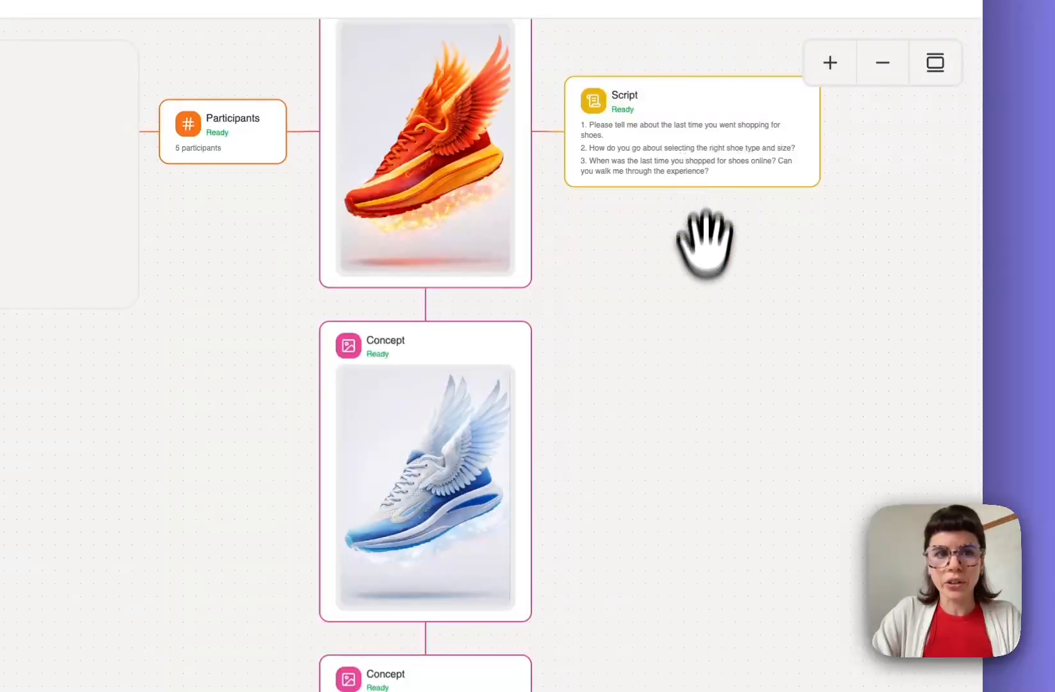
{"action": "scroll", "coordinate": [708, 301], "scroll_direction": "up", "scroll_amount": 2}
{"action": "left_click_drag", "start_coordinate": [740, 259], "coordinate": [674, 495]}
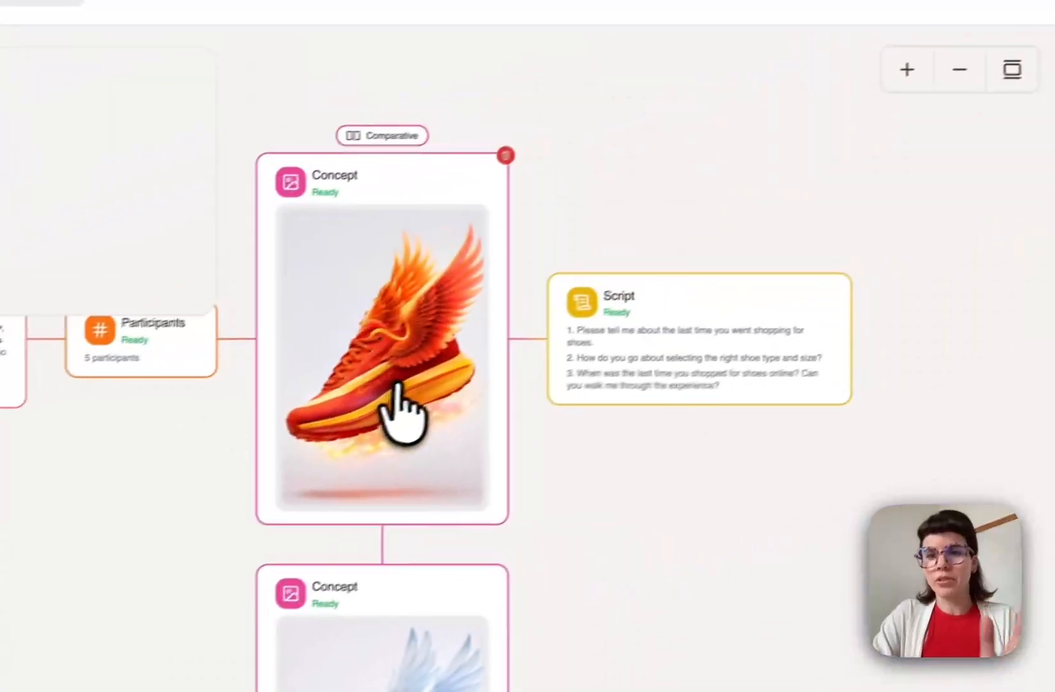
- Delete the first two script questions and erase the text of the last one
{"action": "left_click", "coordinate": [702, 349]}
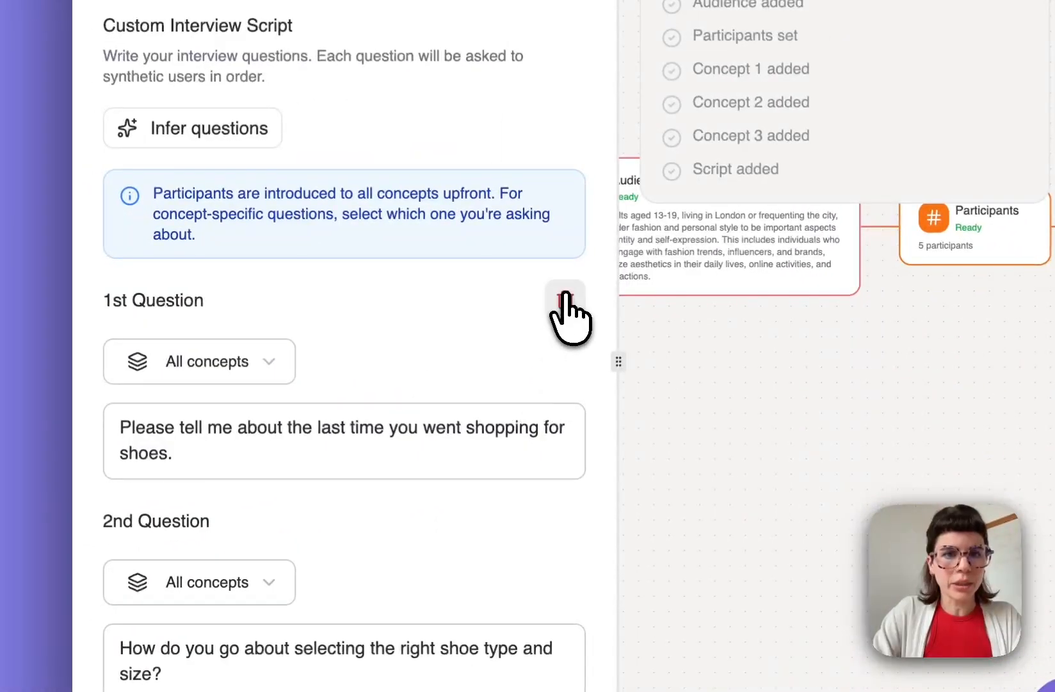
{"action": "left_click", "coordinate": [565, 300]}
{"action": "left_click", "coordinate": [566, 300]}
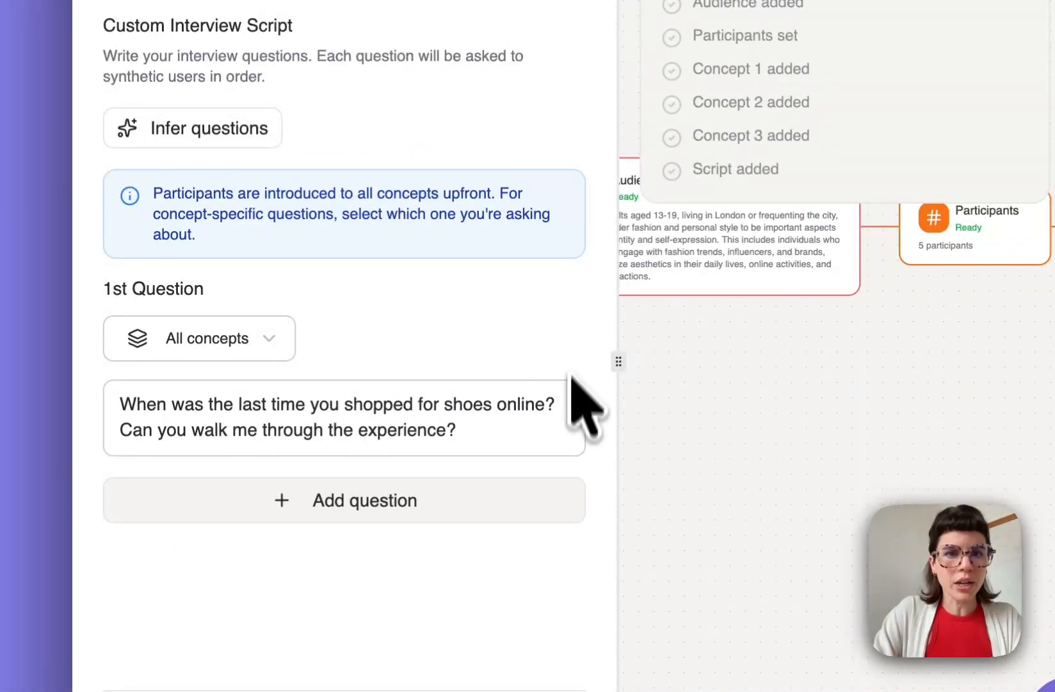
{"action": "left_click", "coordinate": [441, 405]}
{"action": "key", "text": "super+a"}
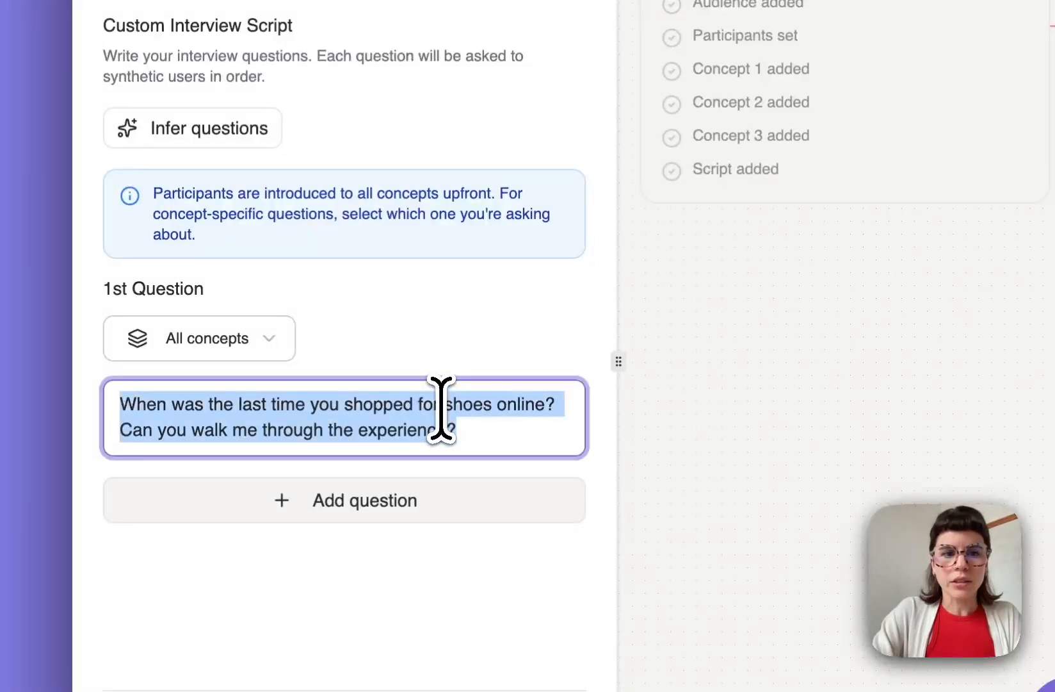
{"action": "key", "text": "BackSpace"}
{"action": "left_click", "coordinate": [411, 347]}
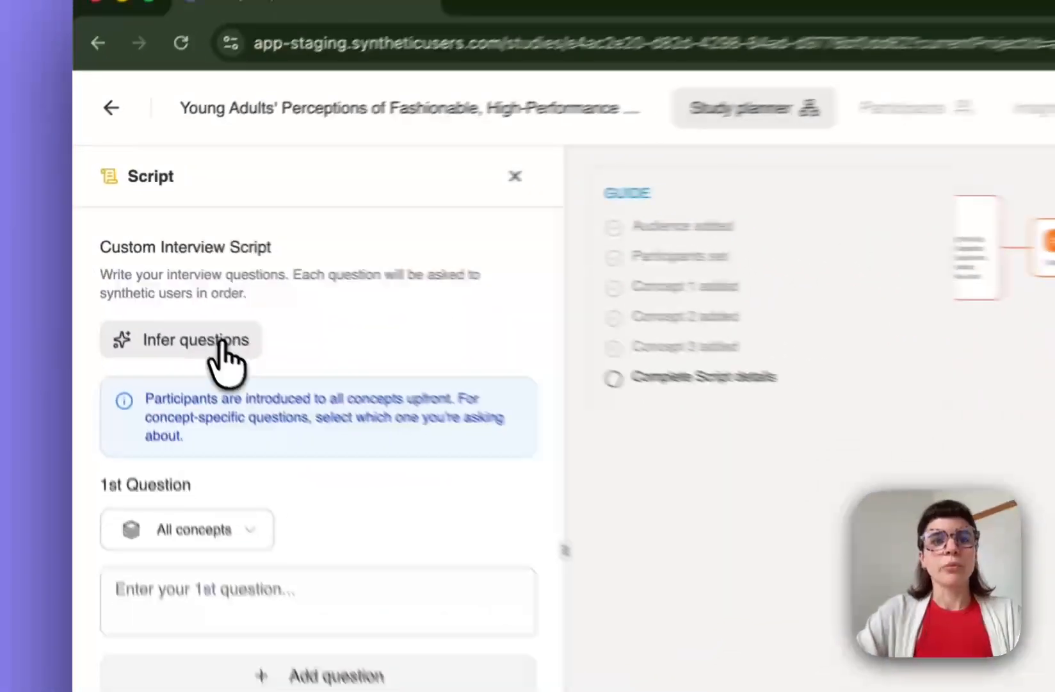
- Generate suggested interview questions with Infer questions and scroll through them
{"action": "left_click", "coordinate": [154, 280]}
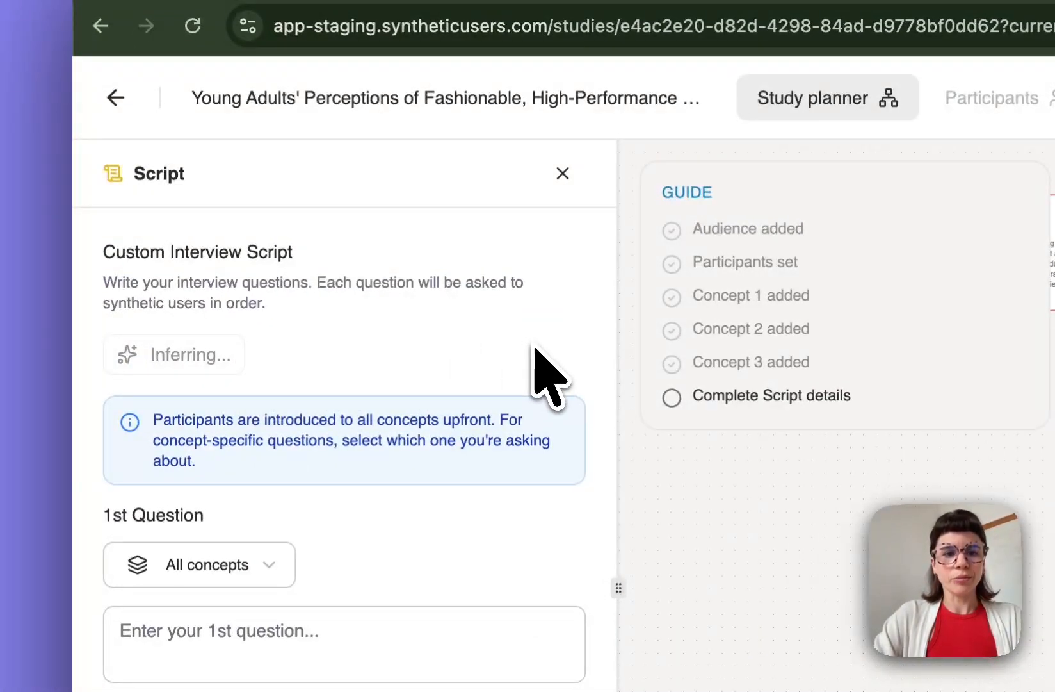
{"action": "scroll", "coordinate": [297, 269], "scroll_direction": "down", "scroll_amount": 2}
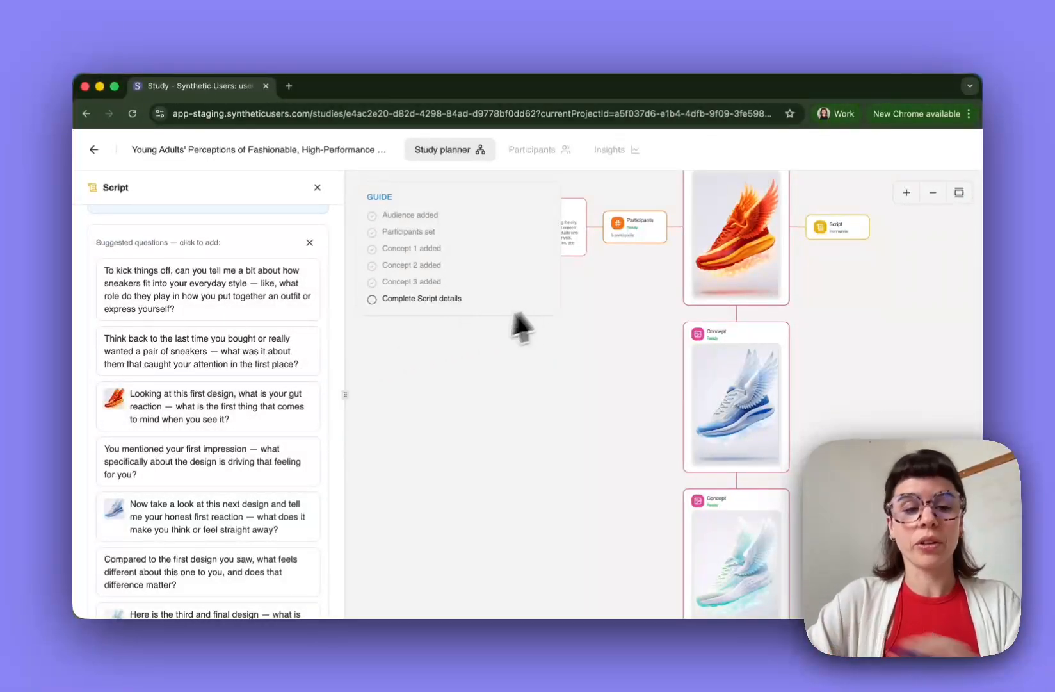
{"action": "scroll", "coordinate": [281, 411], "scroll_direction": "down", "scroll_amount": 2}
{"action": "scroll", "coordinate": [195, 425], "scroll_direction": "down", "scroll_amount": 3}
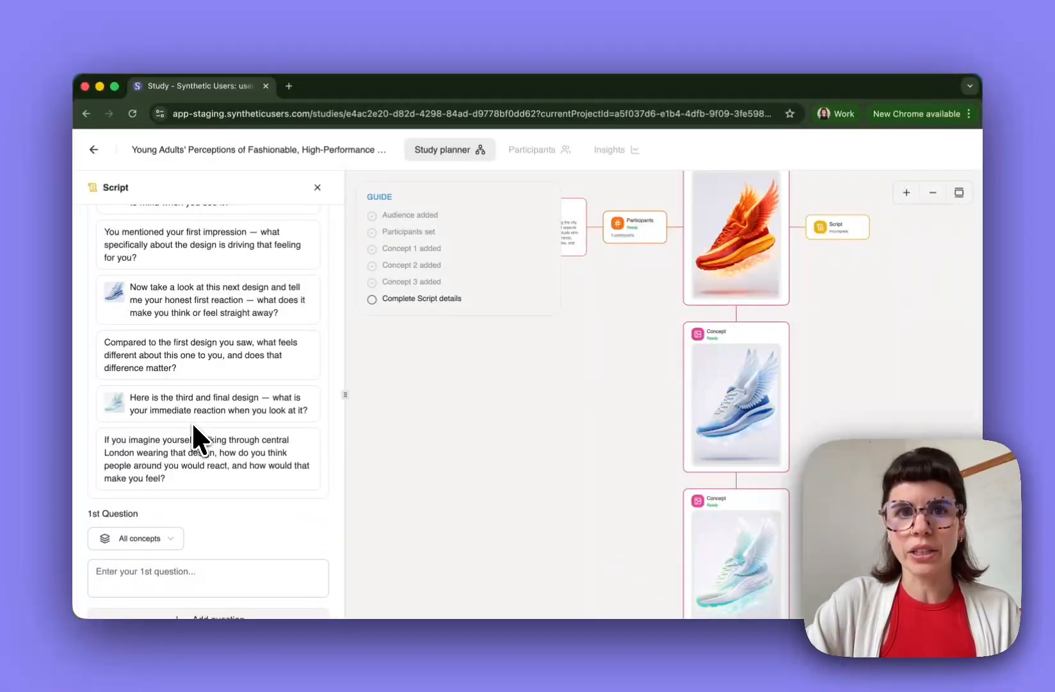
{"action": "scroll", "coordinate": [193, 426], "scroll_direction": "up", "scroll_amount": 5}
{"action": "scroll", "coordinate": [191, 421], "scroll_direction": "up", "scroll_amount": 1}
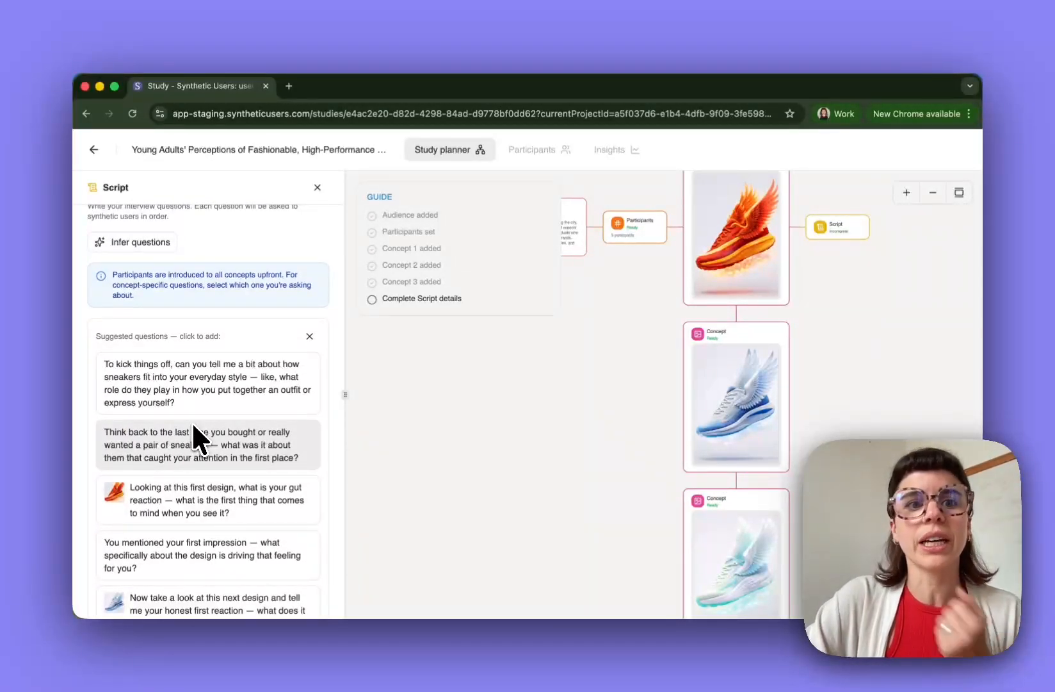
{"action": "scroll", "coordinate": [301, 365], "scroll_direction": "down", "scroll_amount": 1}
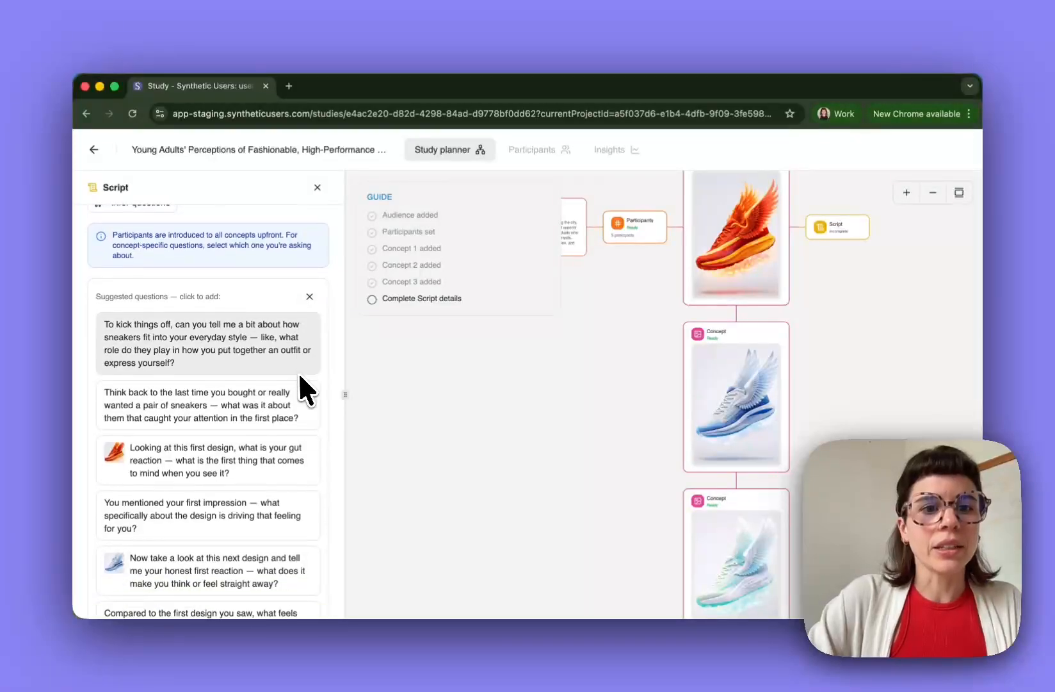
- Add the first suggested question to the script and set it to Standalone
{"action": "left_click", "coordinate": [259, 333]}
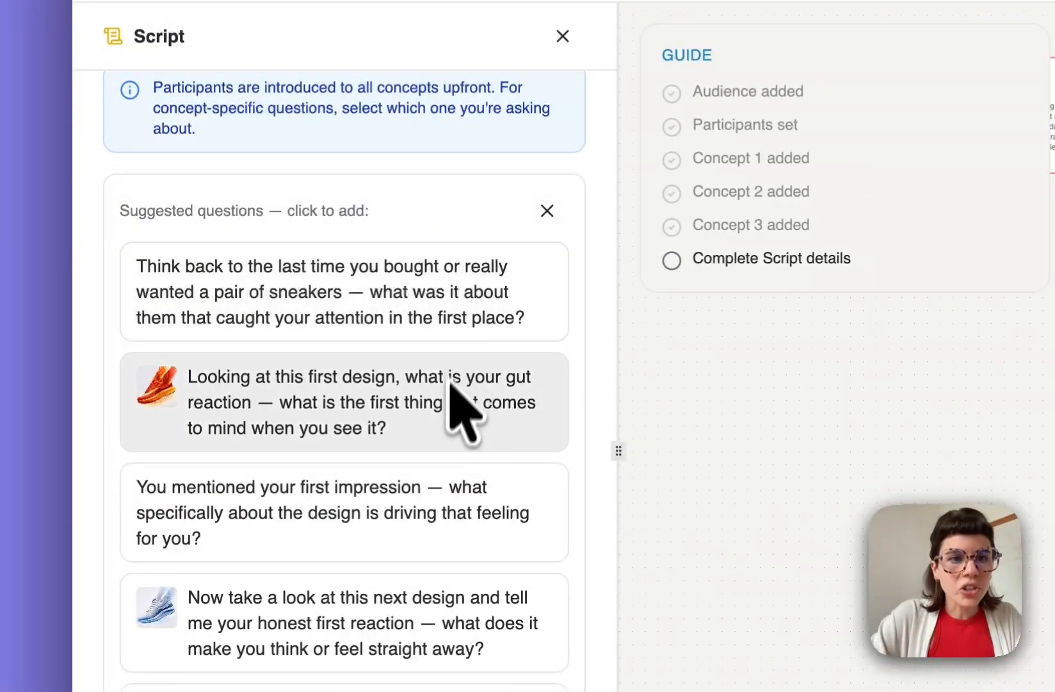
{"action": "scroll", "coordinate": [451, 383], "scroll_direction": "down", "scroll_amount": 5}
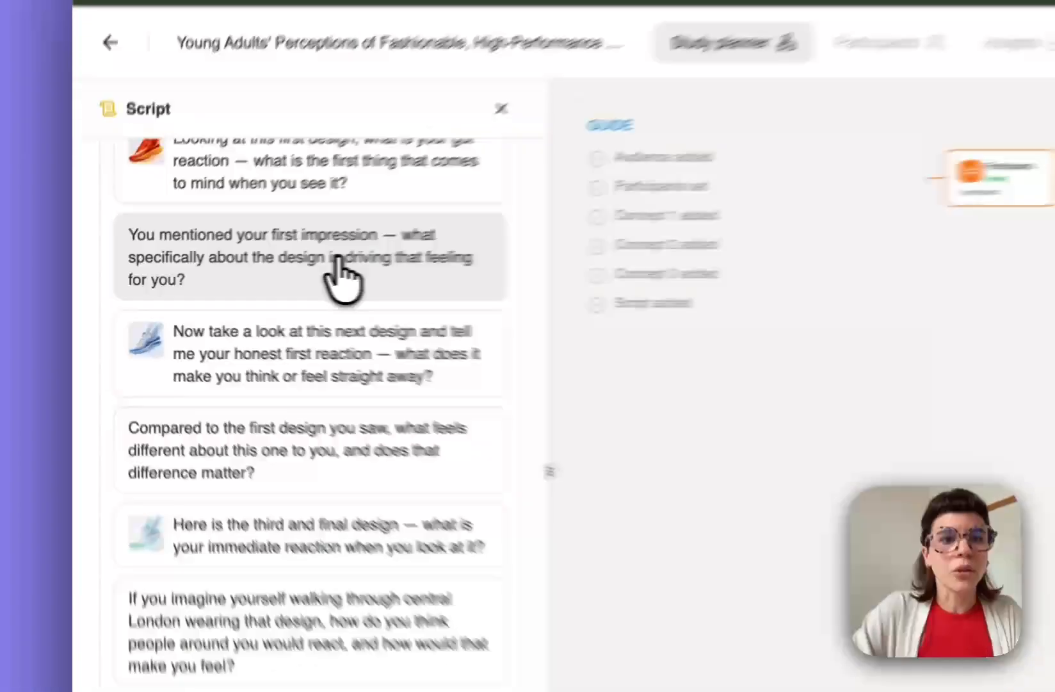
{"action": "scroll", "coordinate": [242, 278], "scroll_direction": "down", "scroll_amount": 4}
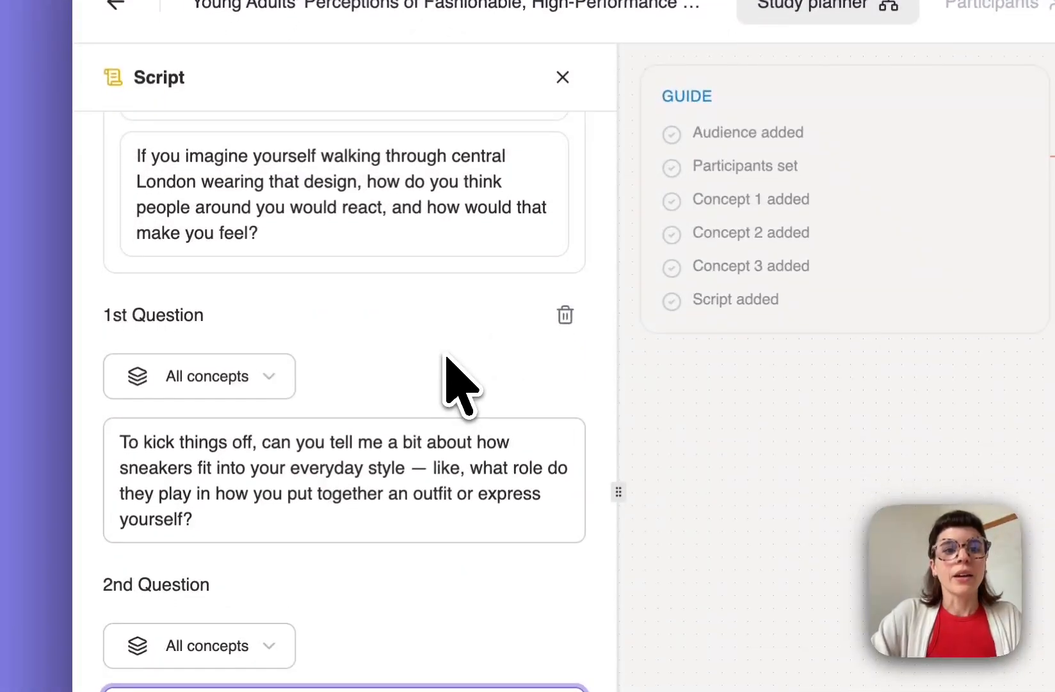
{"action": "left_click", "coordinate": [271, 383]}
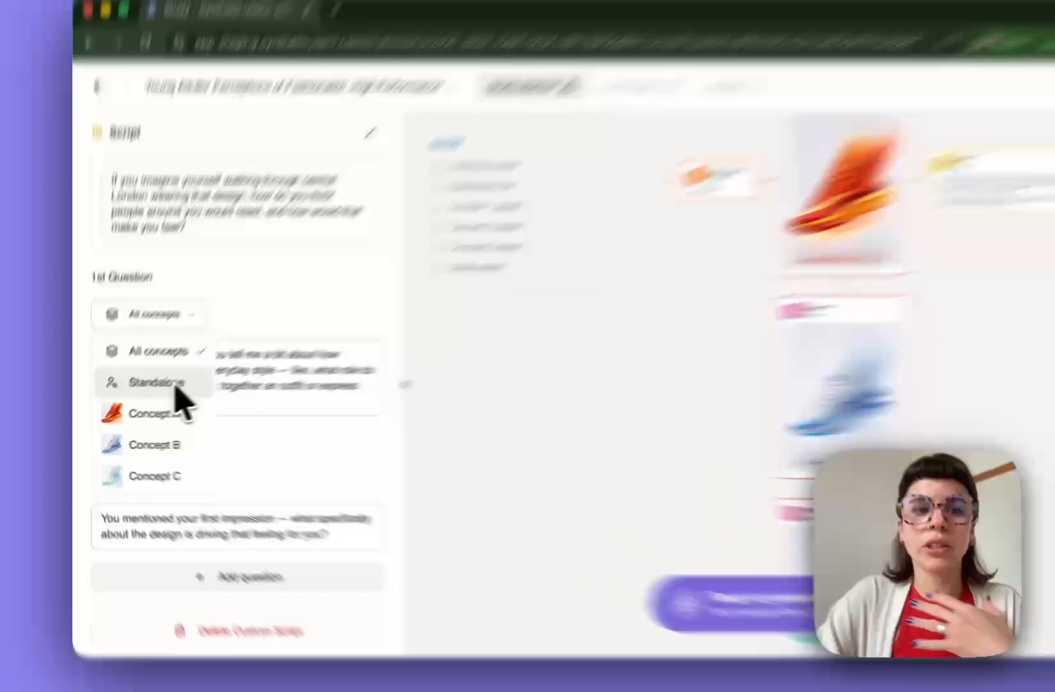
{"action": "left_click", "coordinate": [154, 392]}
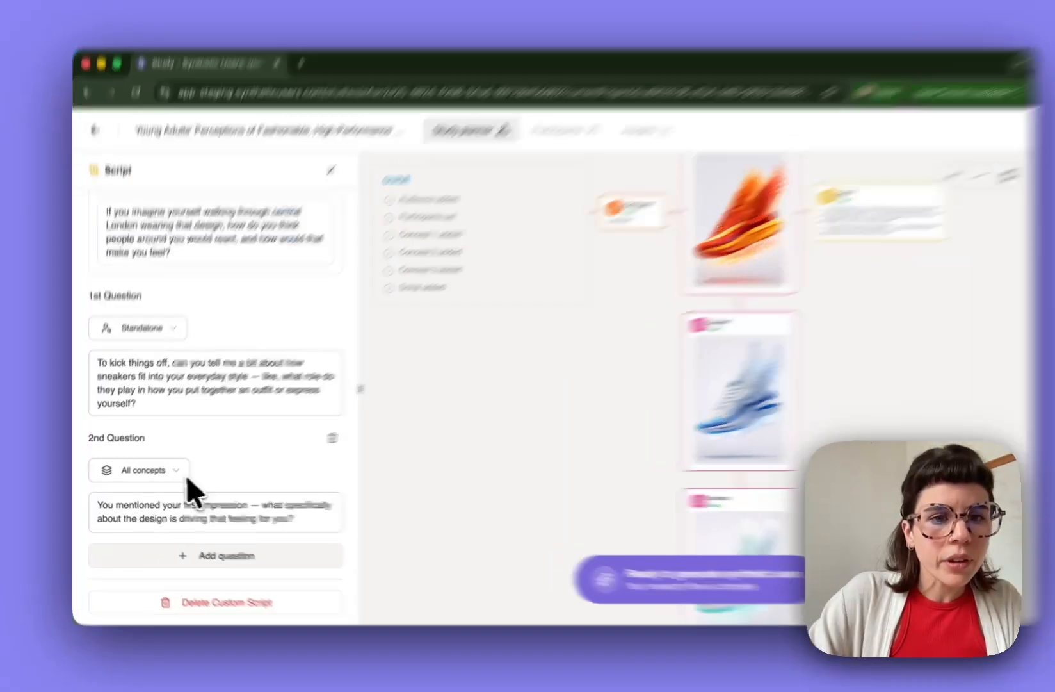
- Set the 2nd question to Standalone and add an empty 3rd question
{"action": "left_click", "coordinate": [162, 471]}
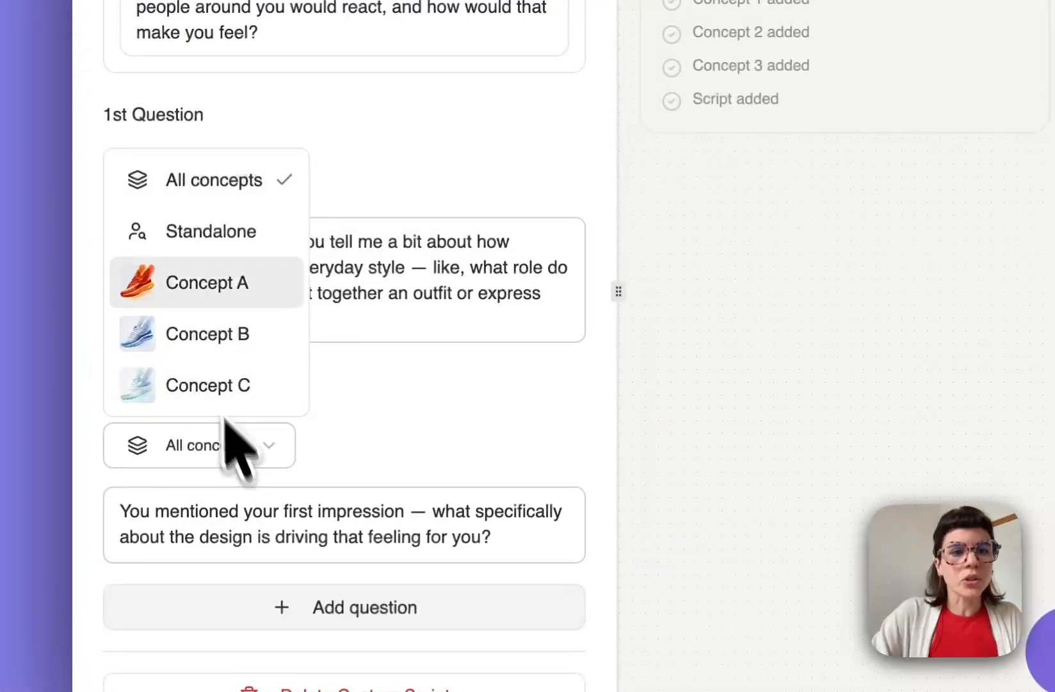
{"action": "left_click", "coordinate": [219, 236]}
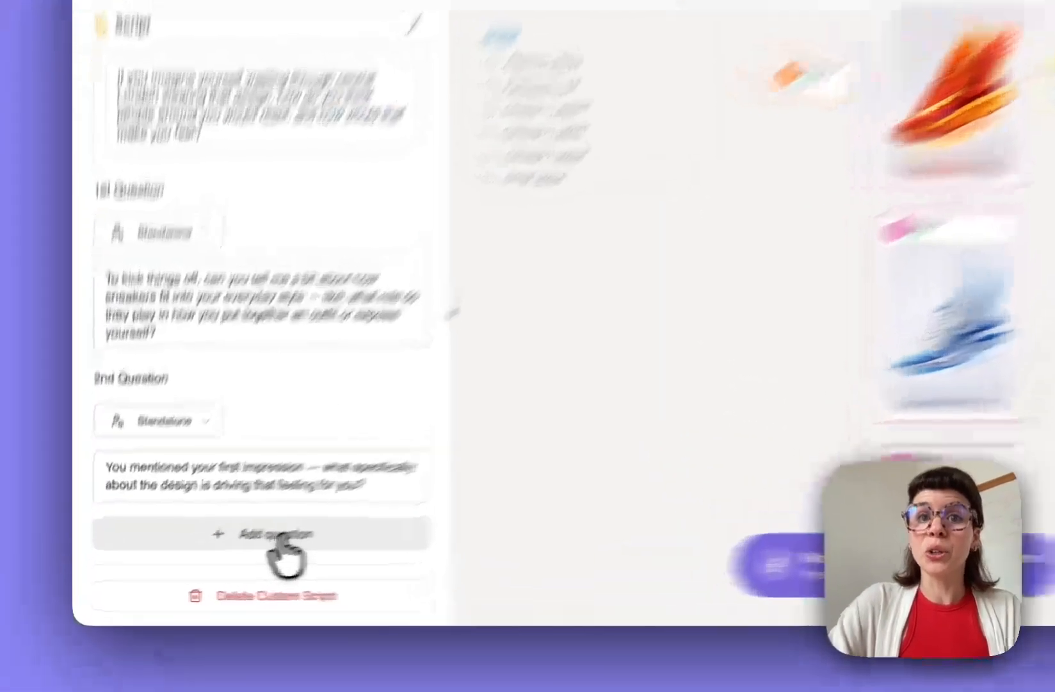
{"action": "left_click", "coordinate": [221, 552]}
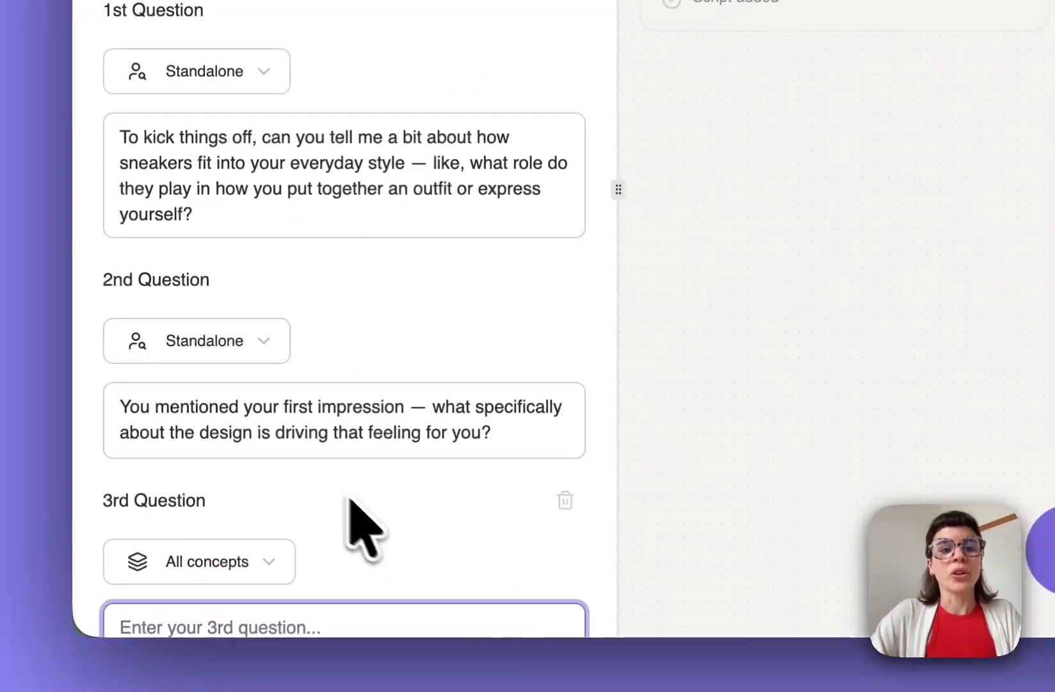
- Target the 3rd question at Concept A: 'Tall me a little bit about how this design makes you feel?'
{"action": "scroll", "coordinate": [349, 506], "scroll_direction": "down", "scroll_amount": 3}
{"action": "left_click", "coordinate": [272, 344]}
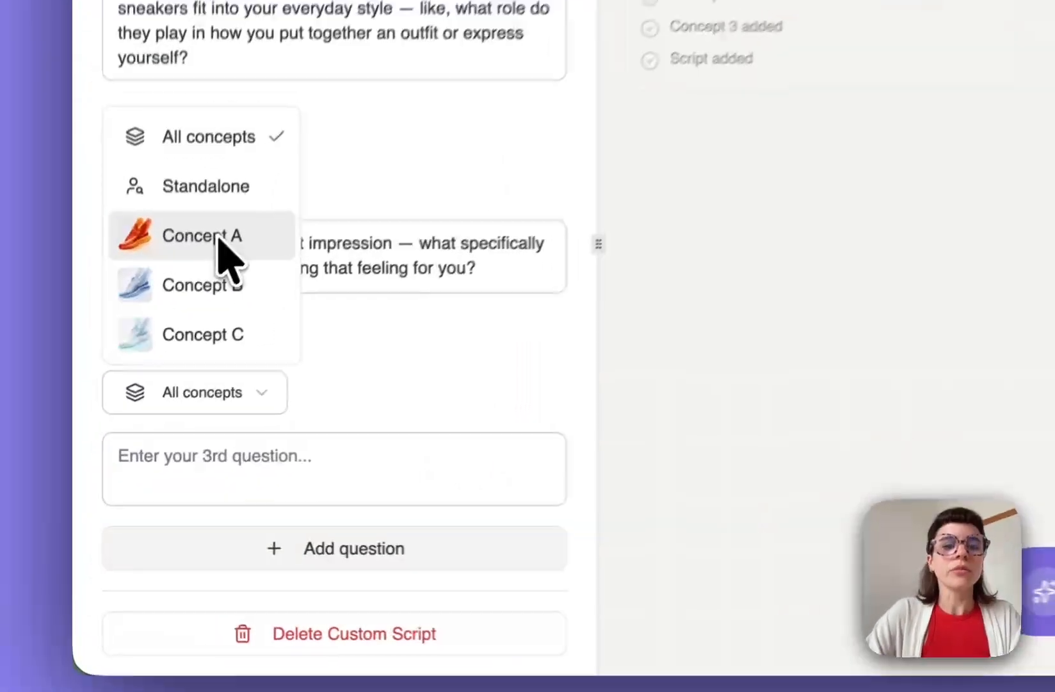
{"action": "left_click", "coordinate": [147, 390]}
{"action": "left_click", "coordinate": [213, 468]}
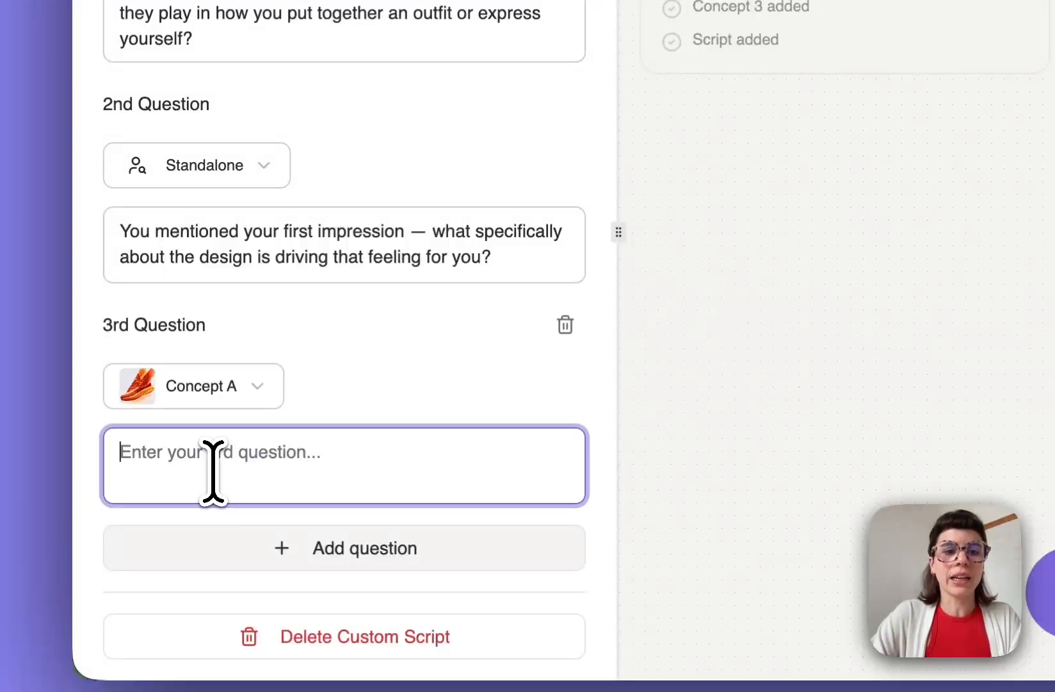
{"action": "type", "text": "Ta"}
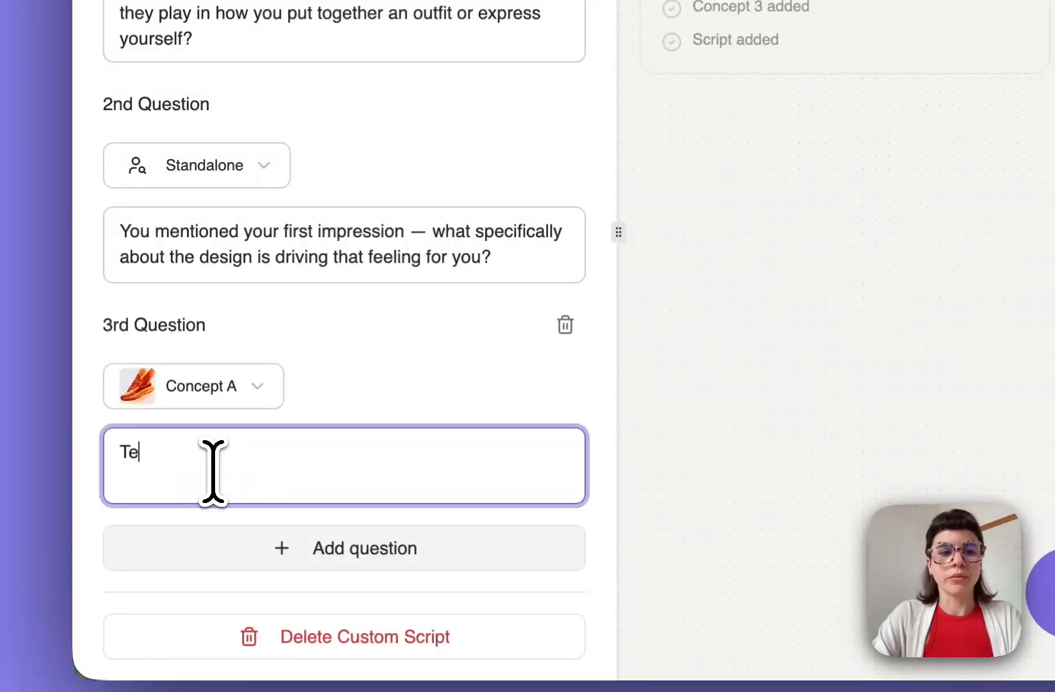
{"action": "type", "text": "ll me a little"}
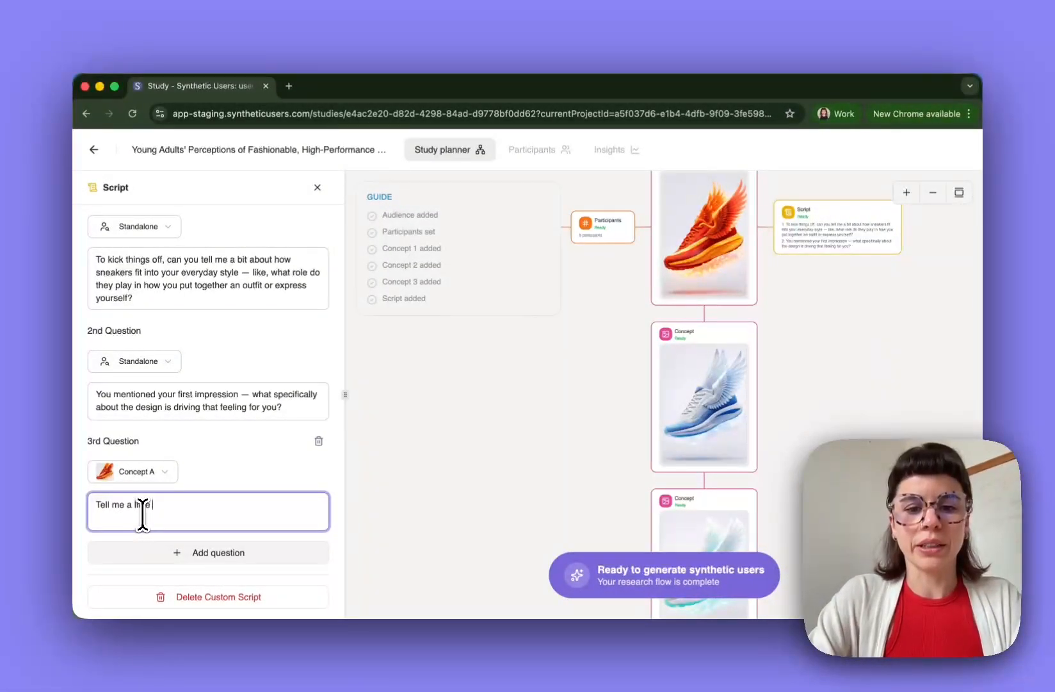
{"action": "type", "text": " bit about how this design makes you feel?"}
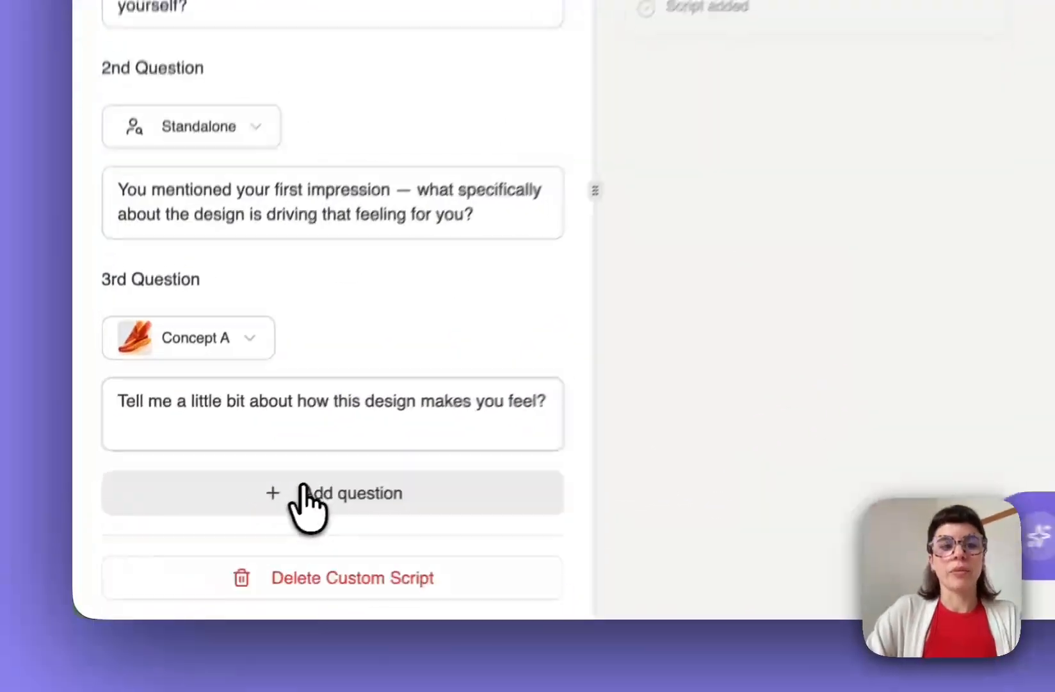
- Add a 4th question and target it at Concept B
{"action": "left_click", "coordinate": [196, 553]}
{"action": "scroll", "coordinate": [356, 435], "scroll_direction": "down", "scroll_amount": 4}
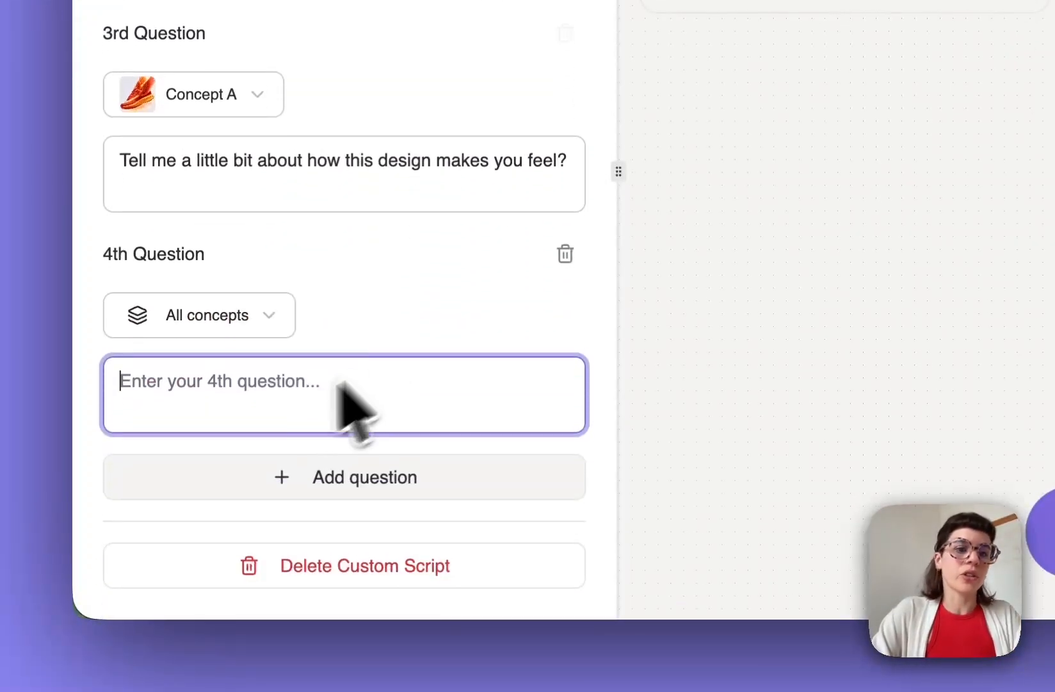
{"action": "left_click", "coordinate": [233, 332]}
{"action": "left_click", "coordinate": [211, 218]}
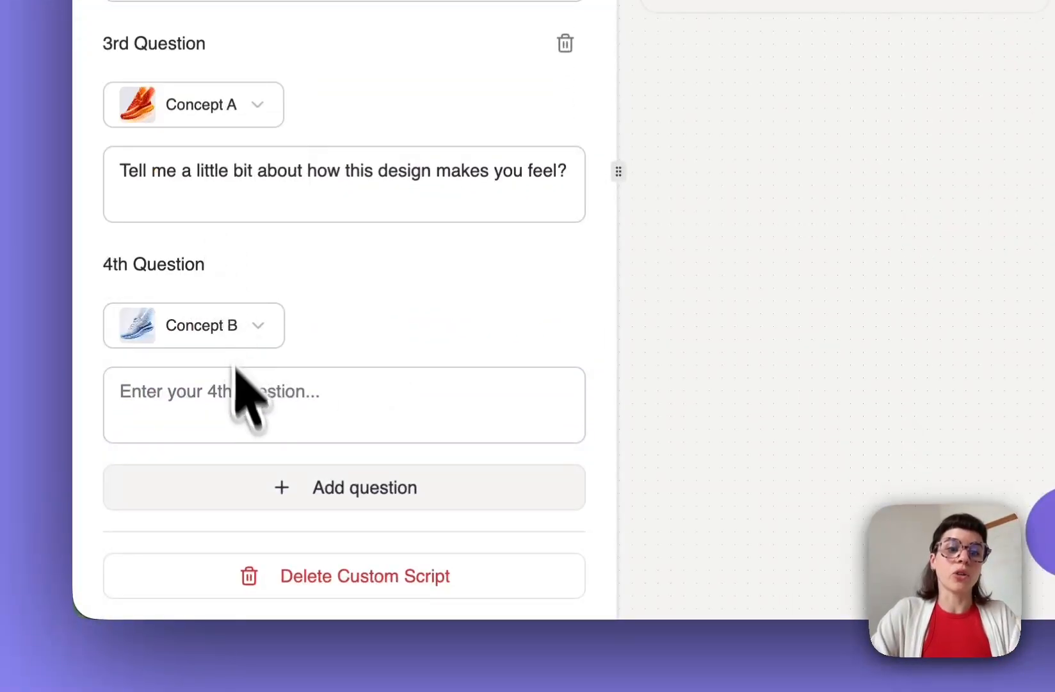
{"action": "left_click", "coordinate": [242, 402]}
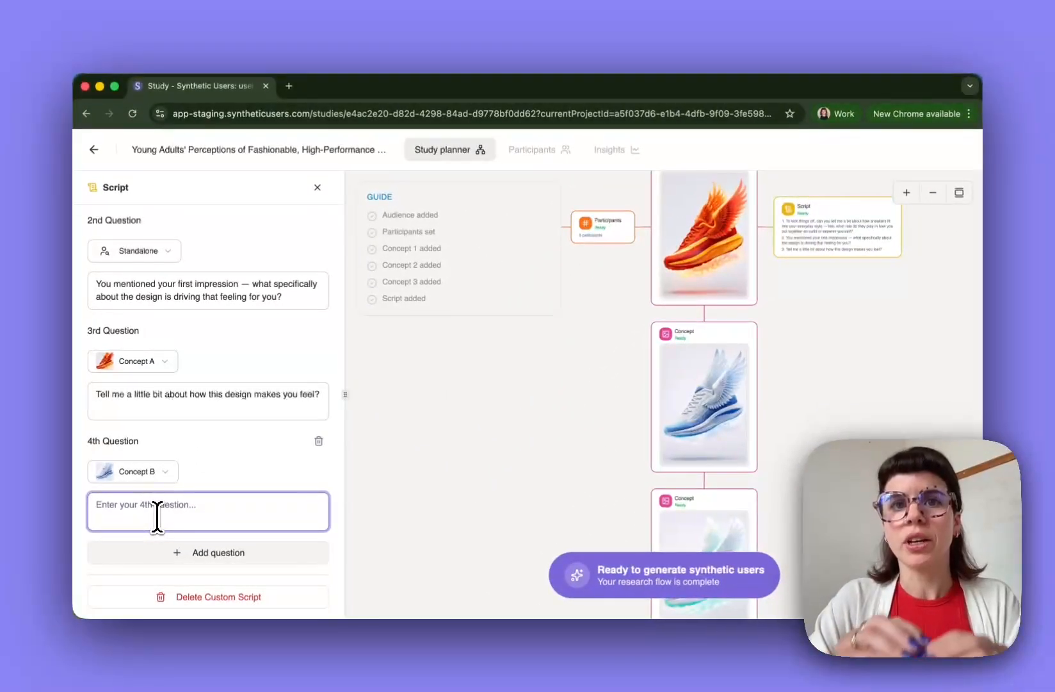
{"action": "scroll", "coordinate": [231, 452], "scroll_direction": "up", "scroll_amount": 5}
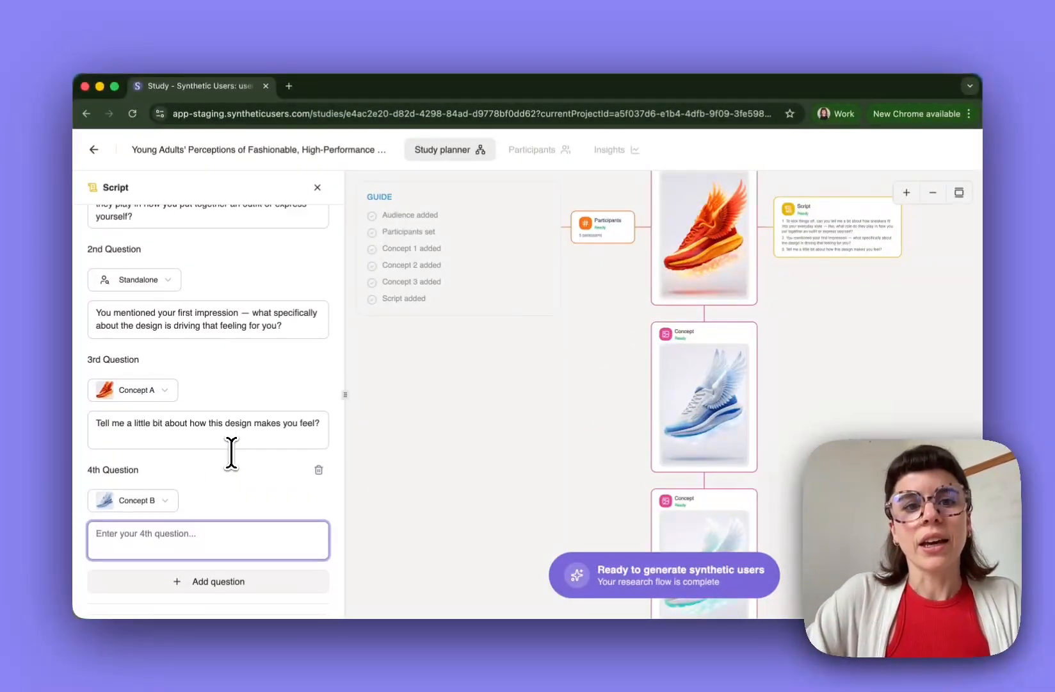
{"action": "scroll", "coordinate": [232, 452], "scroll_direction": "up", "scroll_amount": 3}
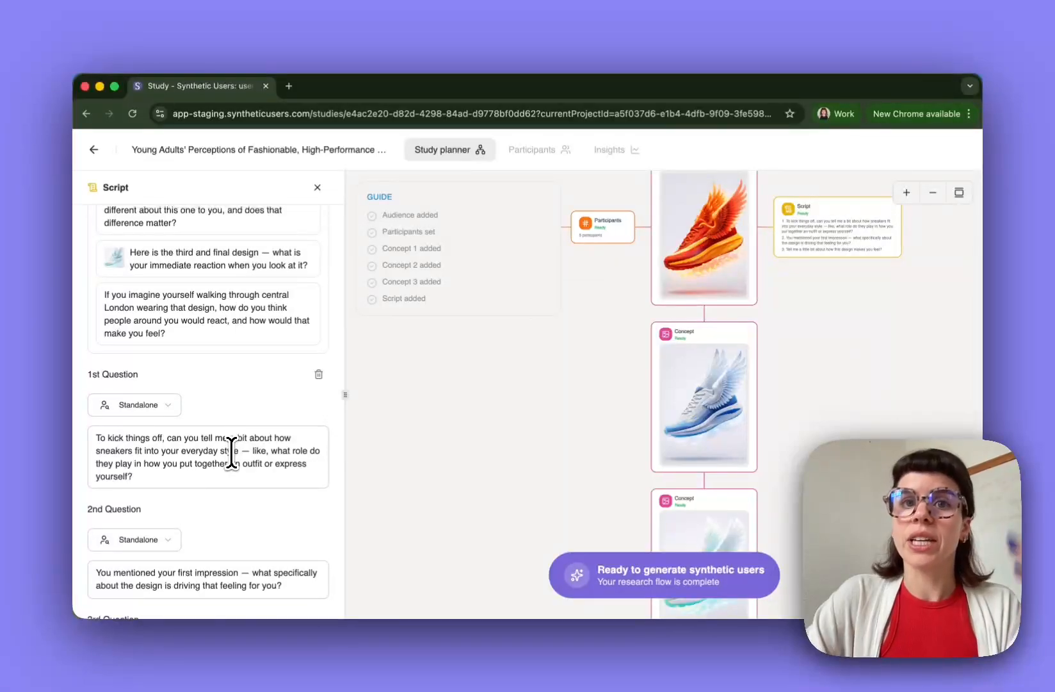
{"action": "scroll", "coordinate": [231, 452], "scroll_direction": "down", "scroll_amount": 8}
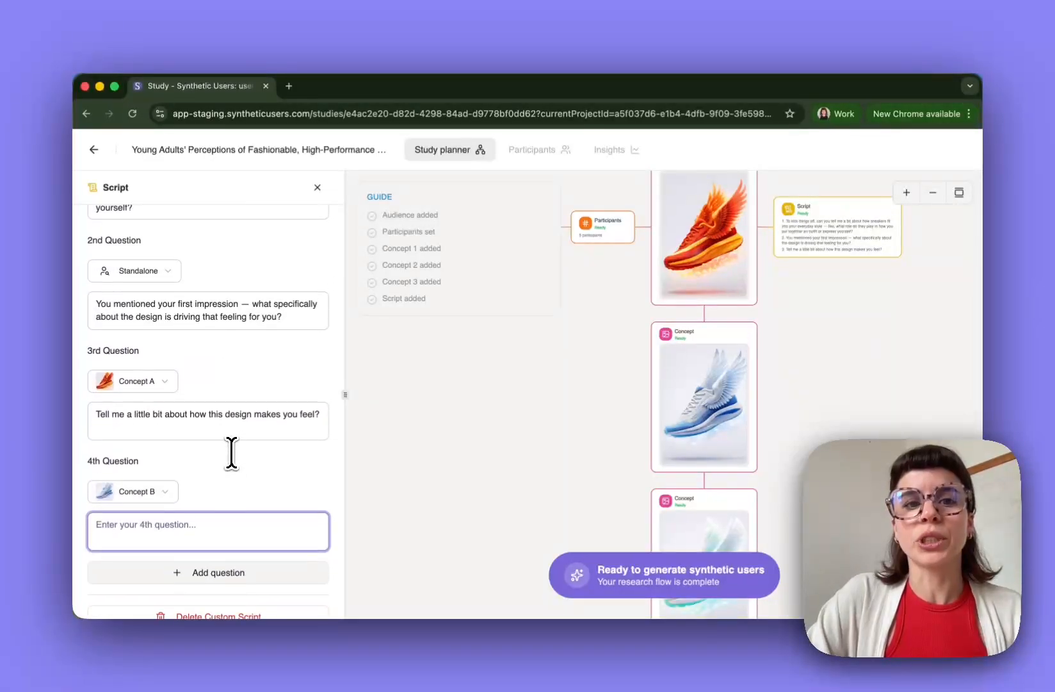
{"action": "scroll", "coordinate": [231, 452], "scroll_direction": "up", "scroll_amount": 8}
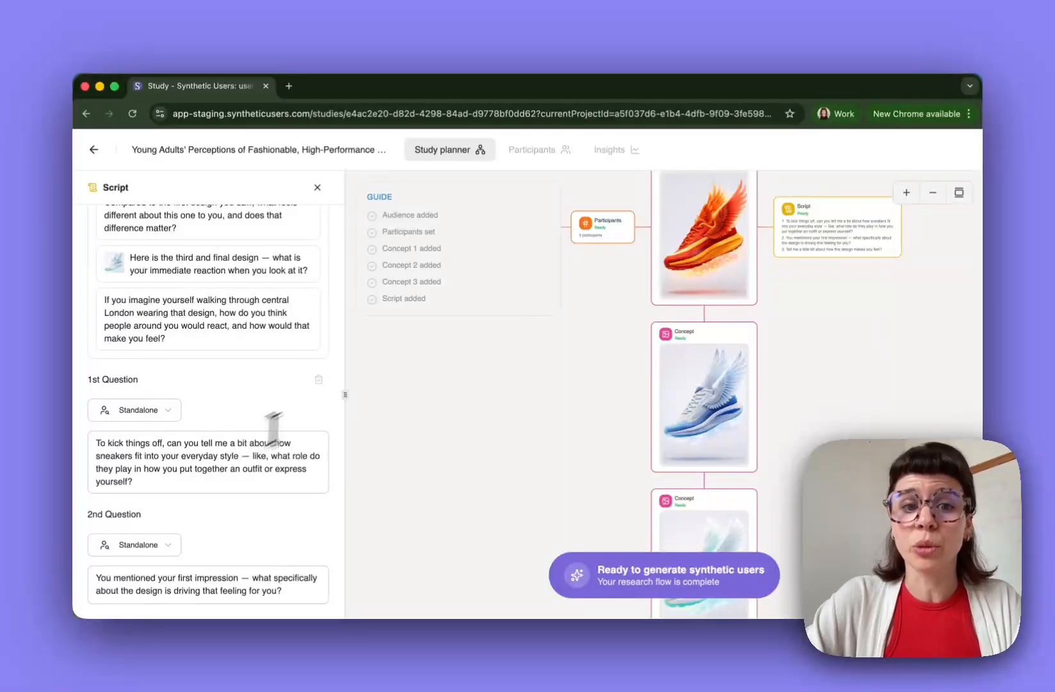
{"action": "scroll", "coordinate": [269, 393], "scroll_direction": "up", "scroll_amount": 10}
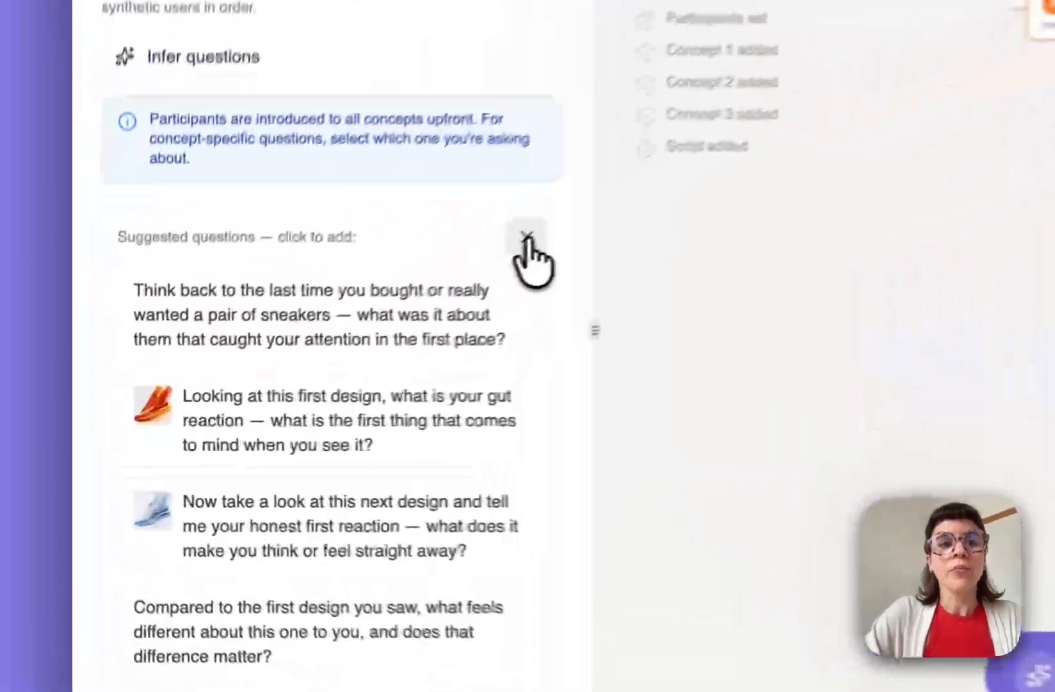
- Close the Suggested questions box, leaving the 4th question on Concept B
{"action": "left_click", "coordinate": [309, 345]}
{"action": "scroll", "coordinate": [306, 340], "scroll_direction": "down", "scroll_amount": 8}
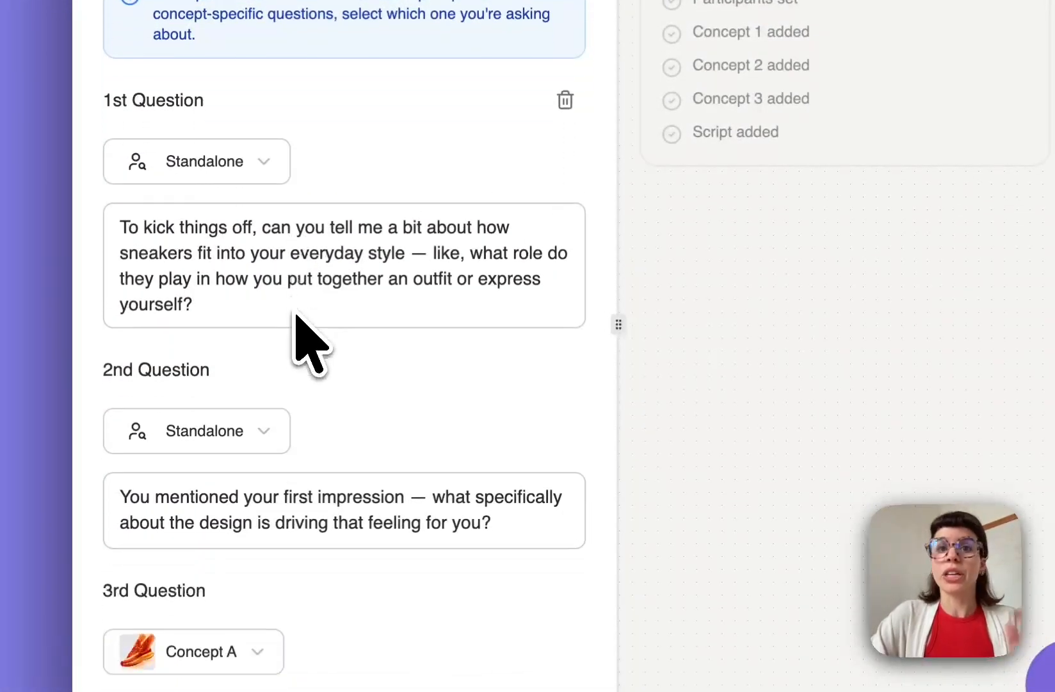
{"action": "left_click", "coordinate": [267, 451]}
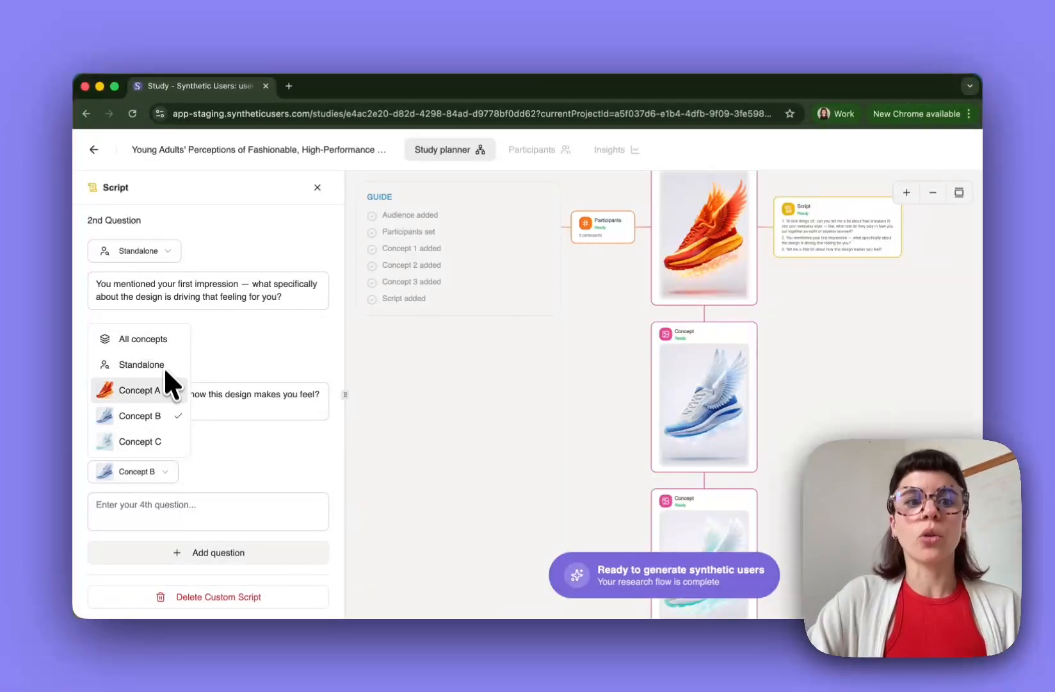
{"action": "left_click", "coordinate": [247, 361]}
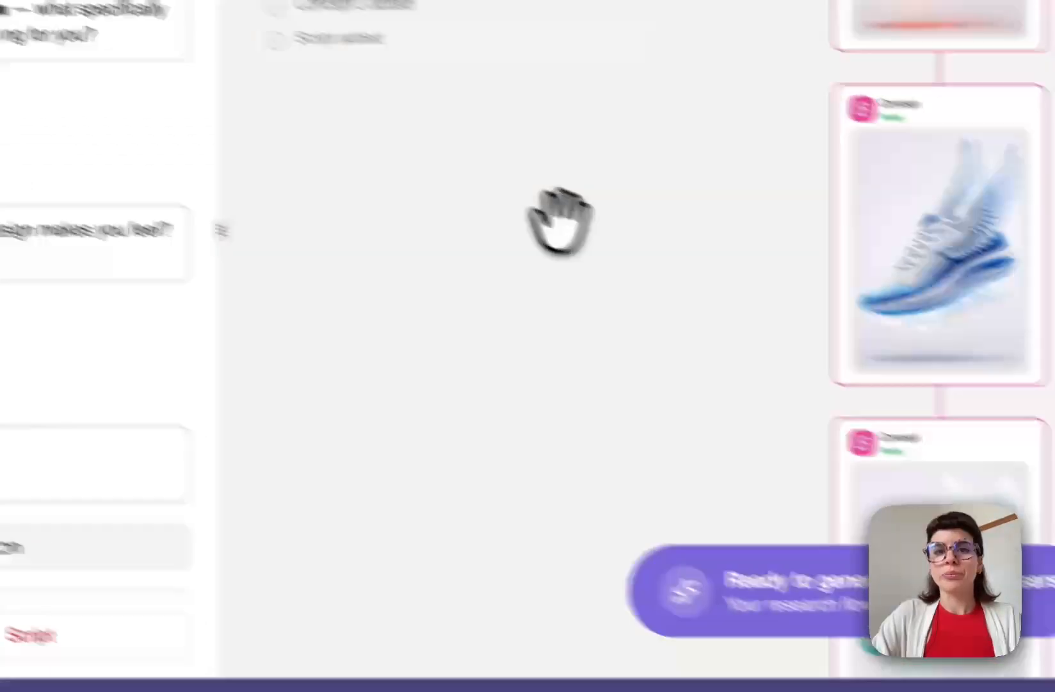
- Pan and zoom the study planner to inspect the Audience, Participants and Concept cards
{"action": "left_click_drag", "start_coordinate": [900, 431], "coordinate": [879, 457]}
{"action": "left_click_drag", "start_coordinate": [426, 285], "coordinate": [431, 318]}
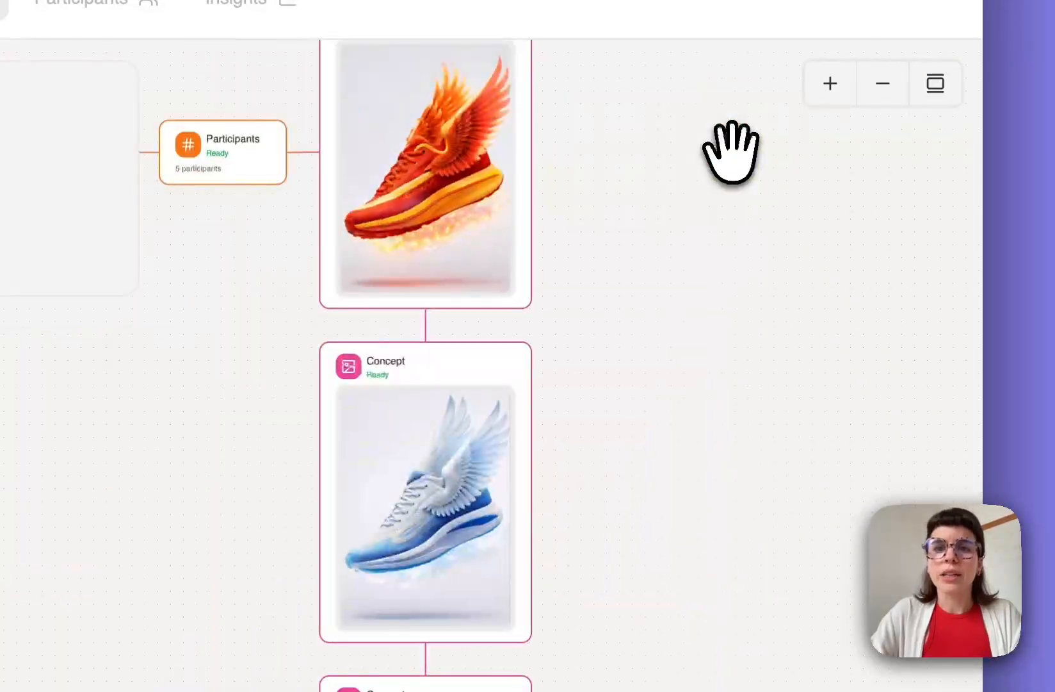
{"action": "left_click_drag", "start_coordinate": [650, 530], "coordinate": [634, 686]}
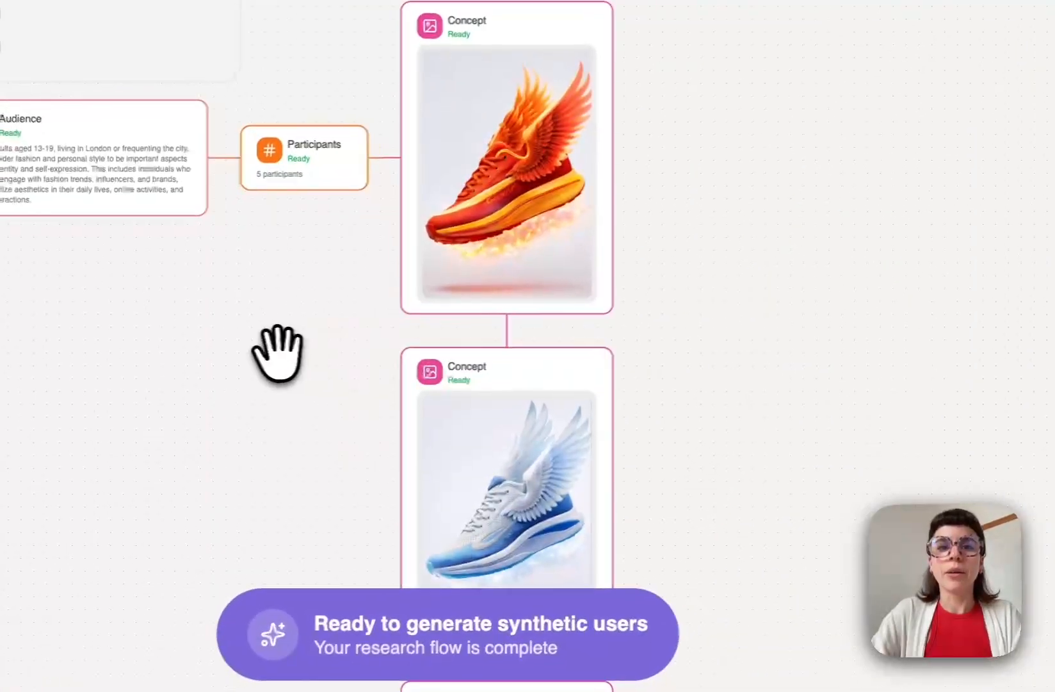
{"action": "left_click_drag", "start_coordinate": [269, 367], "coordinate": [120, 311]}
{"action": "left_click_drag", "start_coordinate": [159, 377], "coordinate": [190, 398]}
{"action": "double_click", "coordinate": [362, 386]}
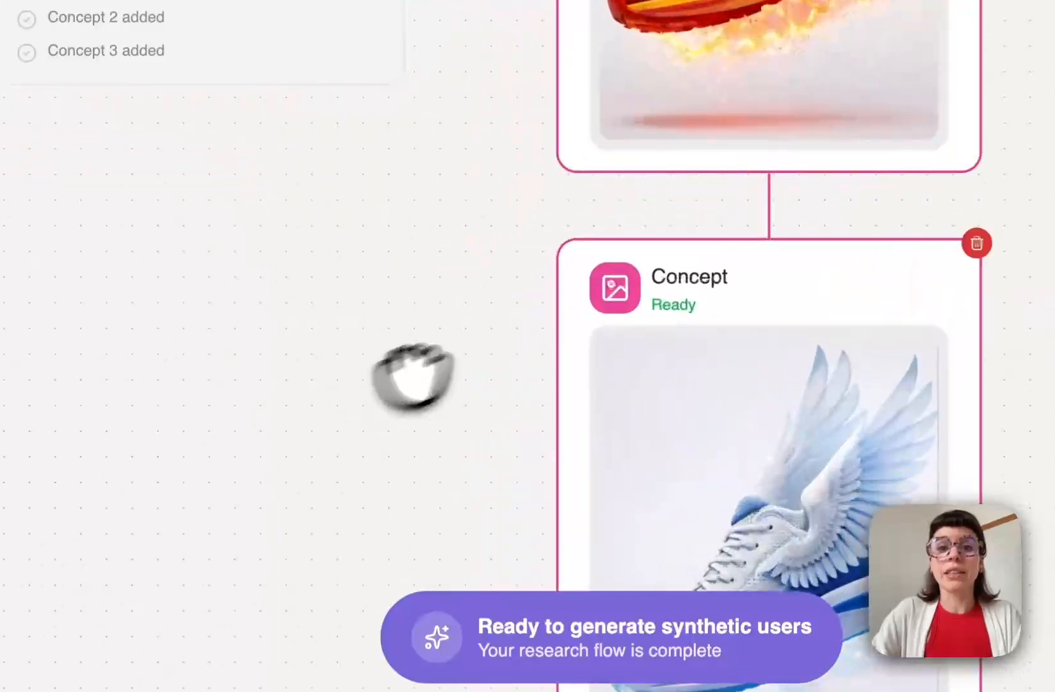
{"action": "scroll", "coordinate": [539, 372], "scroll_direction": "down", "scroll_amount": 5}
{"action": "left_click_drag", "start_coordinate": [706, 326], "coordinate": [729, 381]}
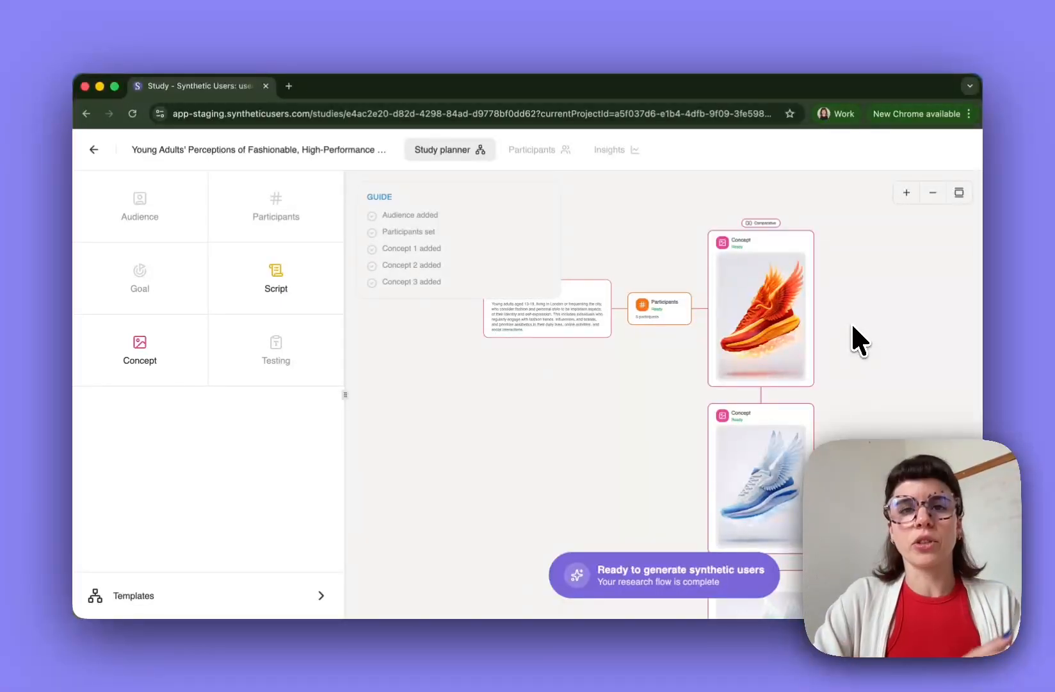
{"action": "left_click_drag", "start_coordinate": [707, 393], "coordinate": [555, 431]}
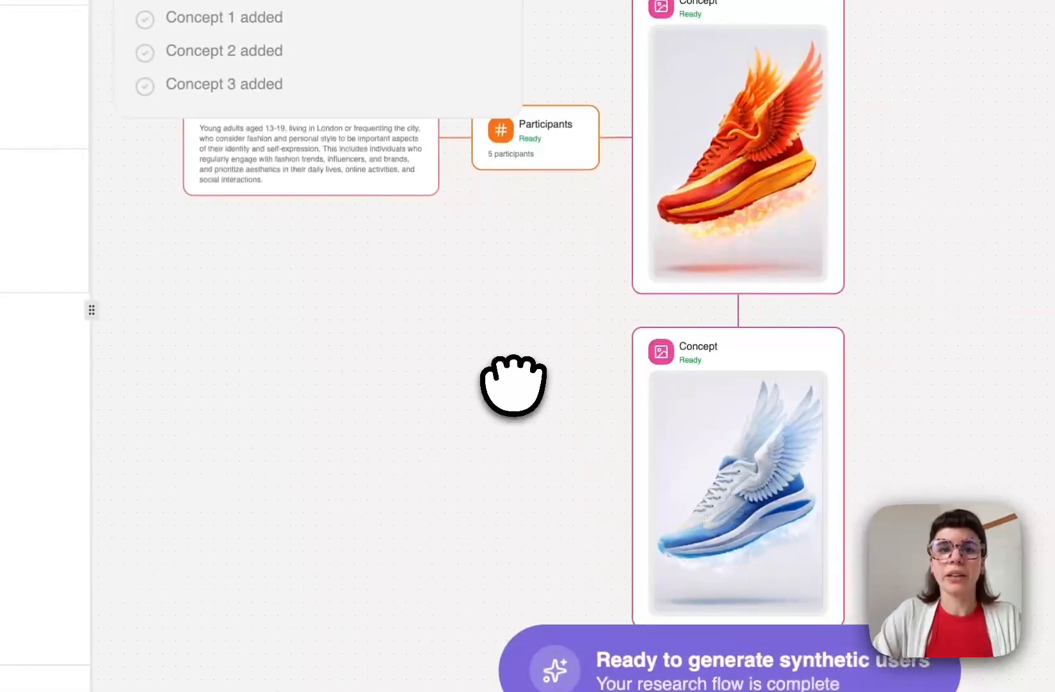